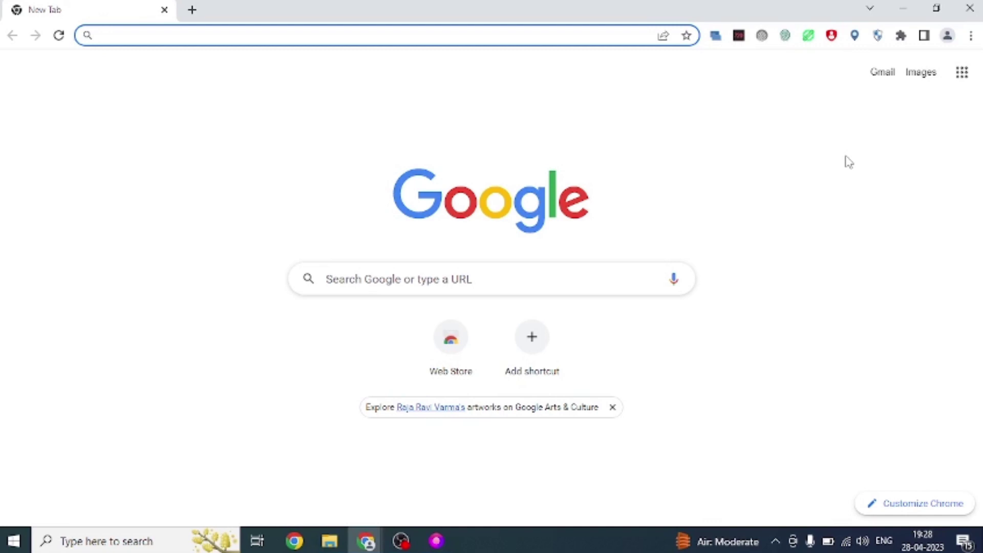
Open the extension management page and review the installed extensions, including Auto HD/4k/8k for YouTube and Browser Fingerprint Protector
click(970, 36)
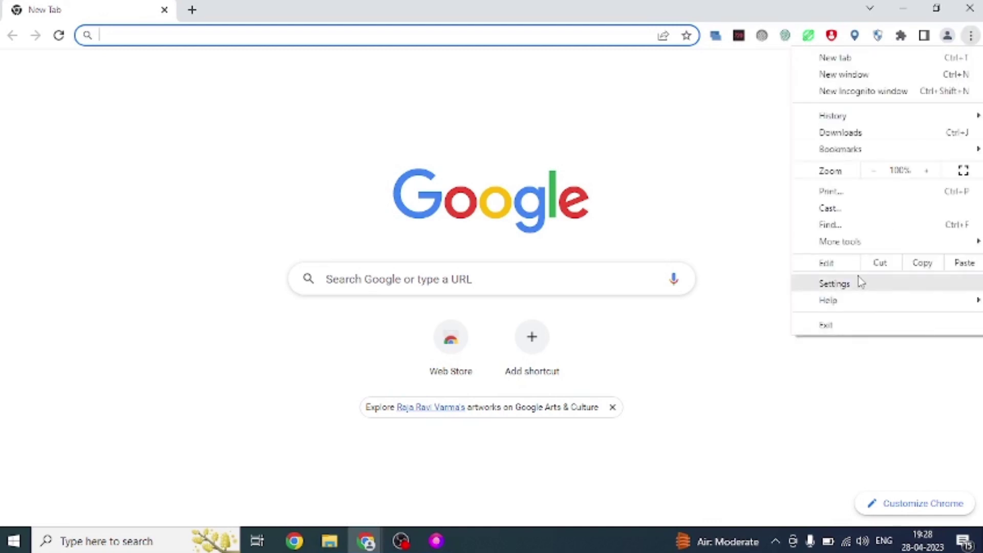
click(707, 163)
click(900, 35)
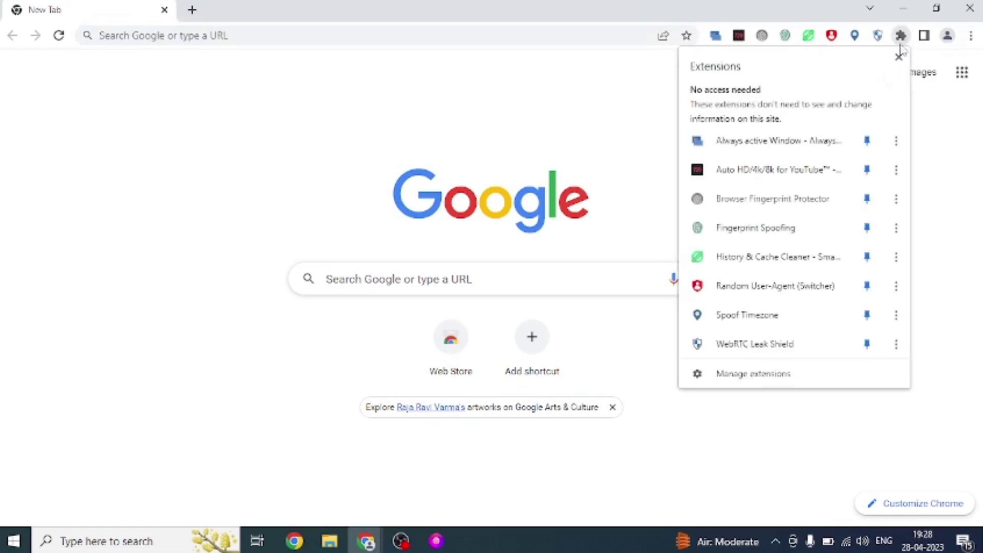
click(743, 377)
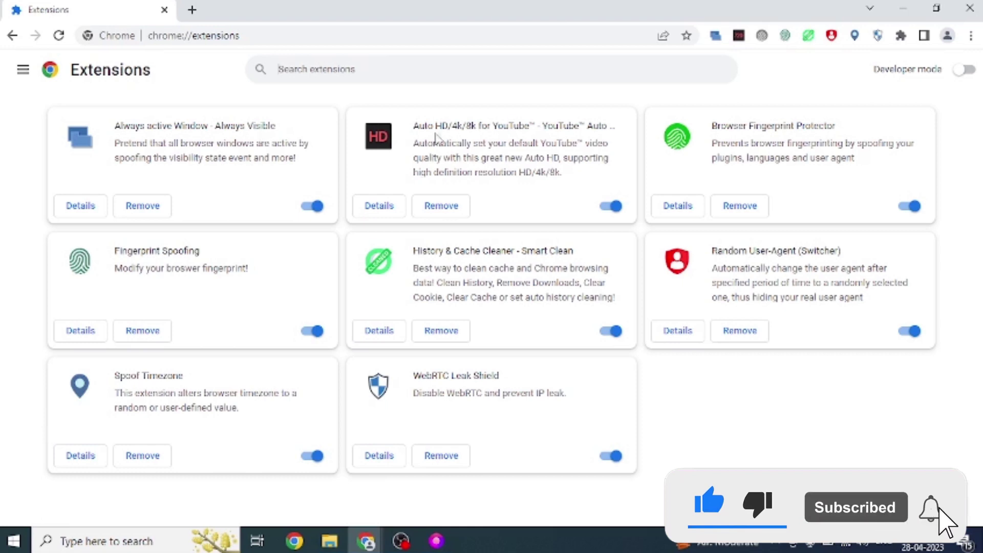
drag(414, 126, 608, 177)
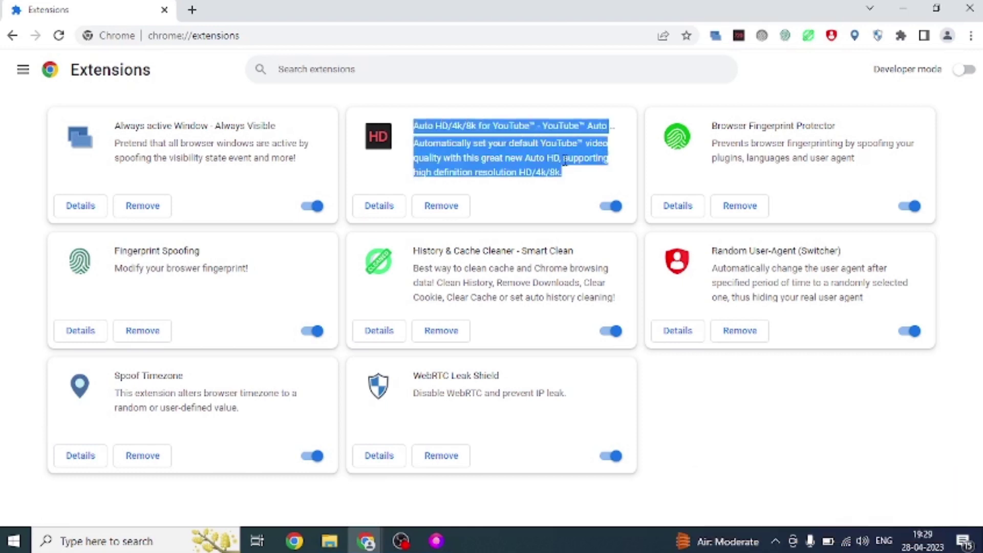
drag(712, 125, 857, 134)
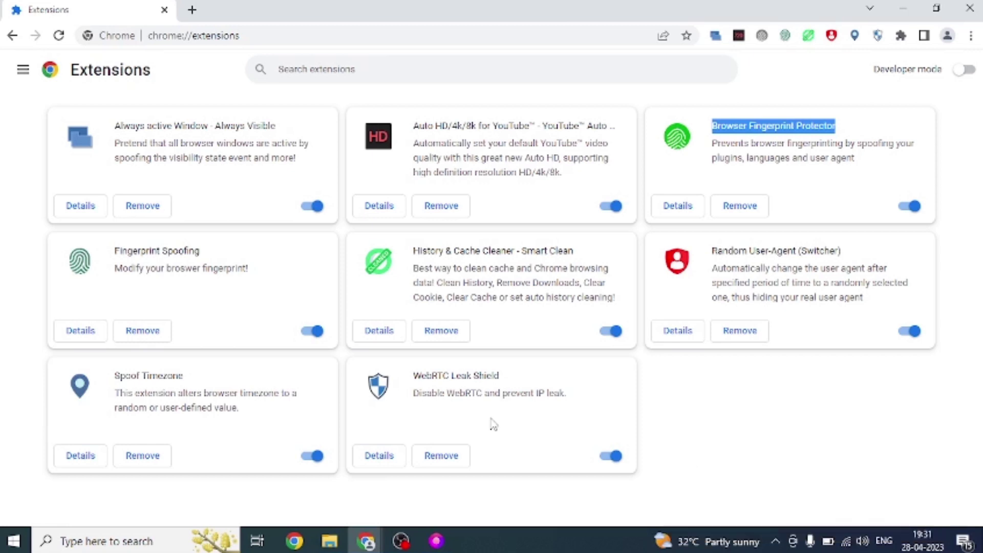
Search for "chrome web store" in a new tab and open the store's Extensions section
click(191, 10)
text(cho)
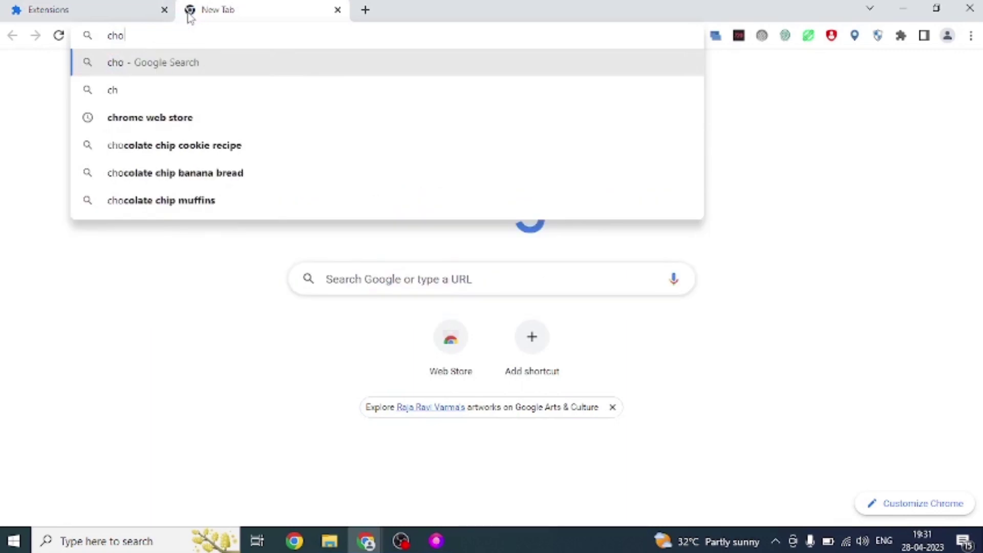
text(rme)
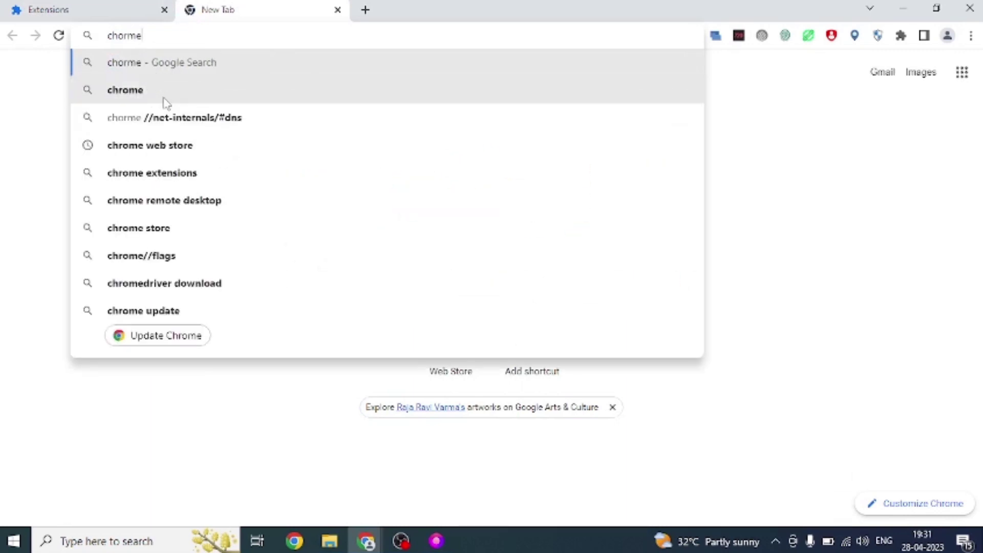
click(150, 146)
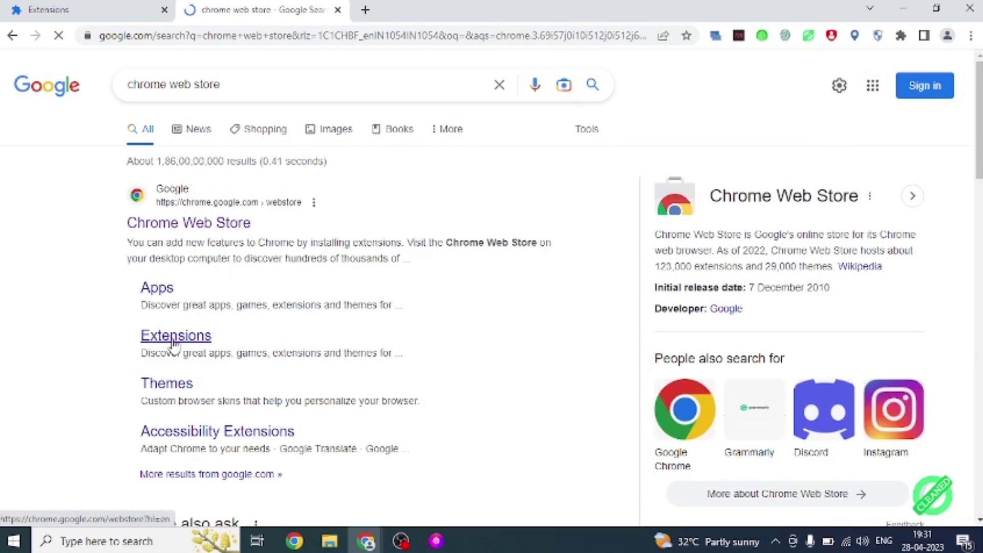
click(174, 341)
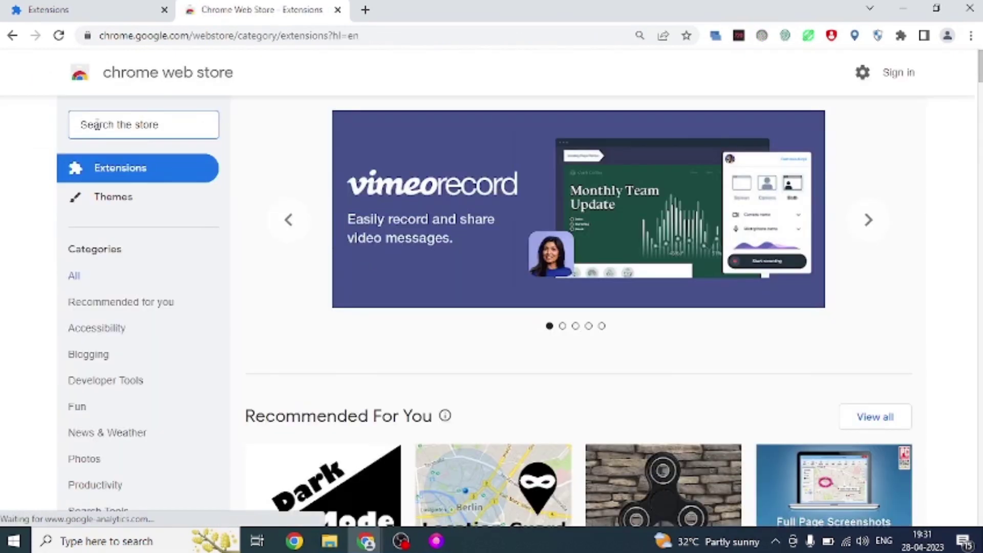
Search the store for "best proxy switcher" and open the Best Proxy Switcher extension page
click(97, 124)
text(b)
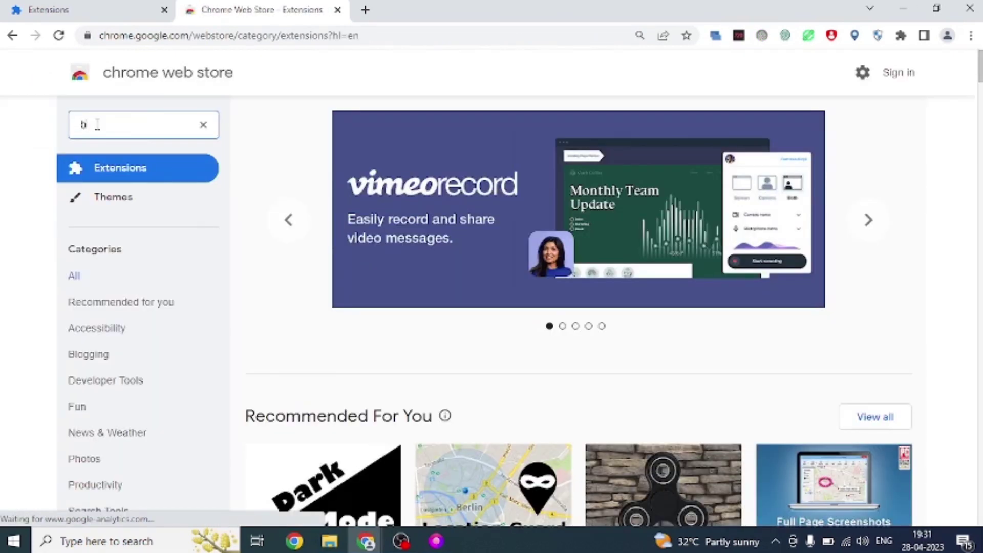
text(est proxy switcher)
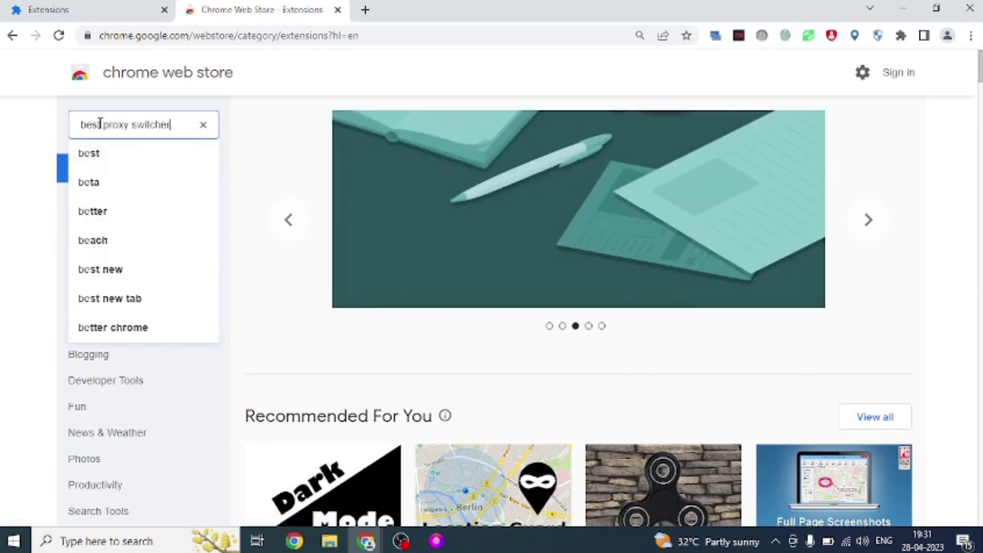
key(Return)
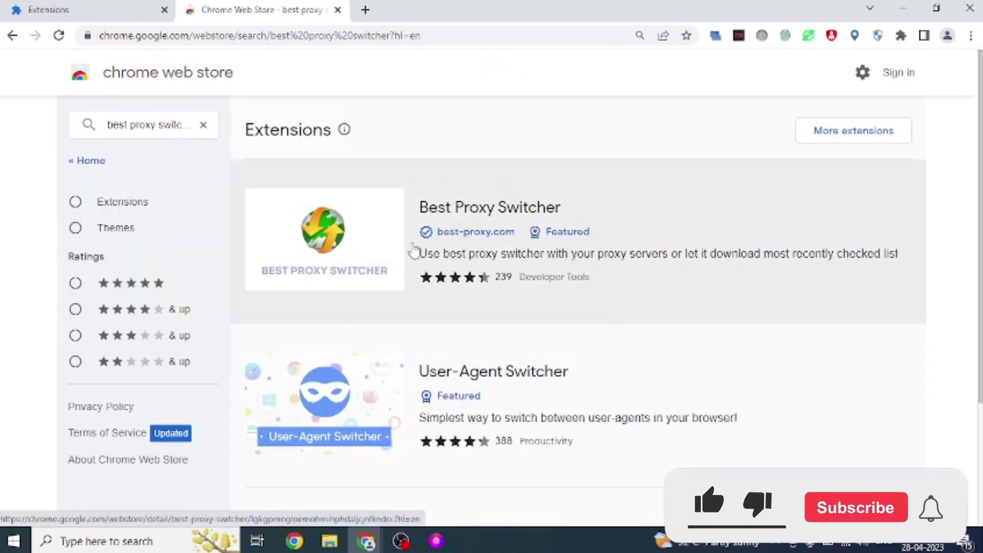
click(536, 211)
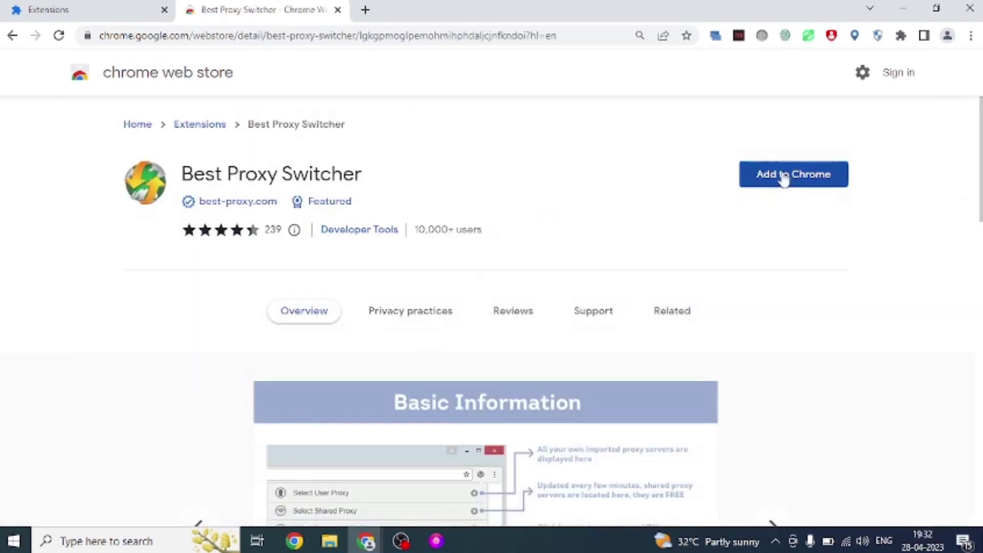
Add the Best Proxy Switcher extension to Chrome and close its tutorial window
click(806, 185)
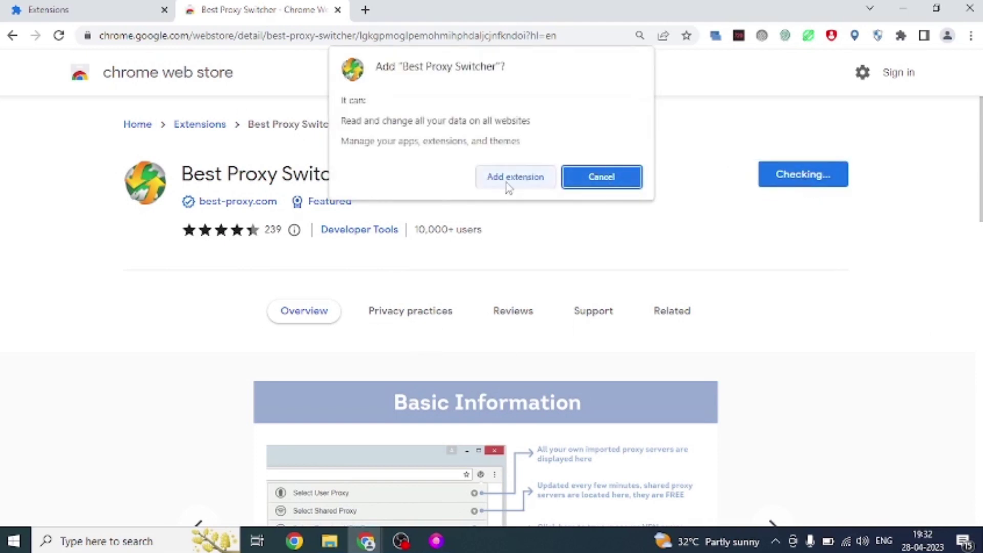
click(513, 177)
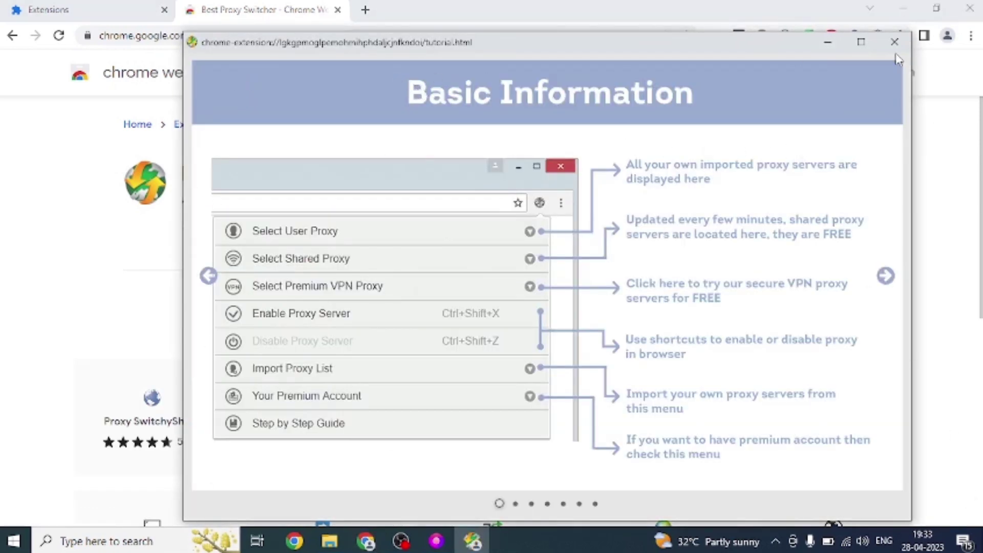
click(894, 42)
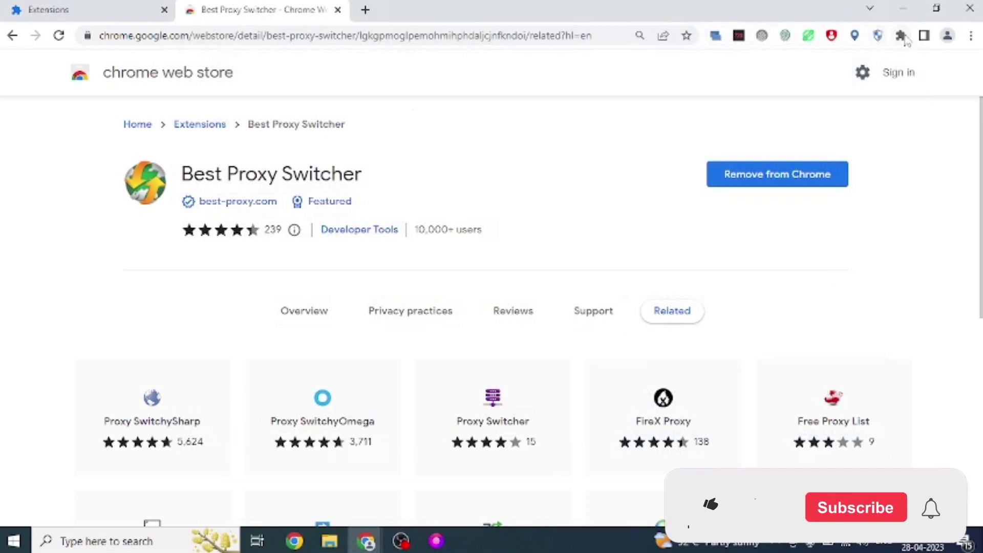
Pin the Best Proxy Switcher extension to the browser toolbar
click(901, 36)
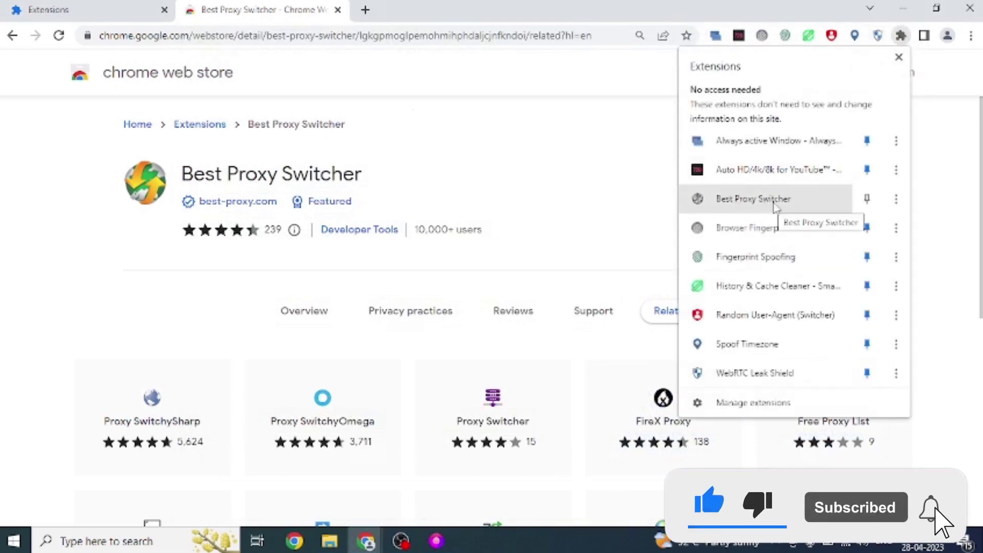
click(867, 199)
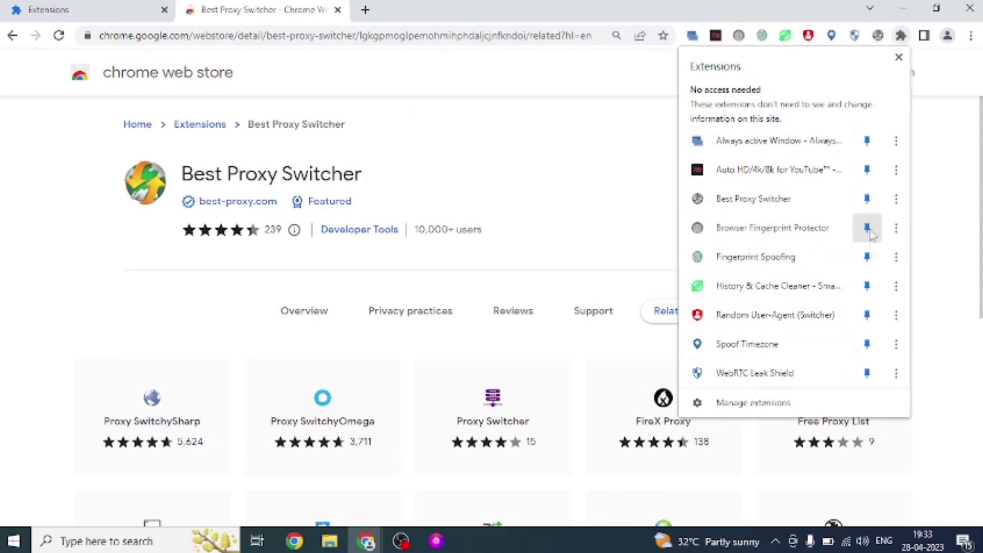
click(866, 200)
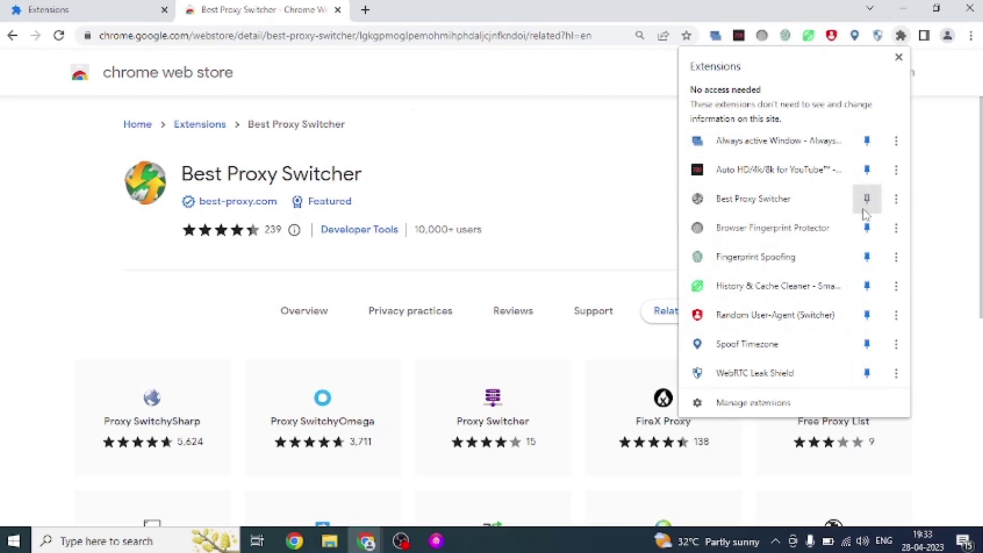
click(867, 201)
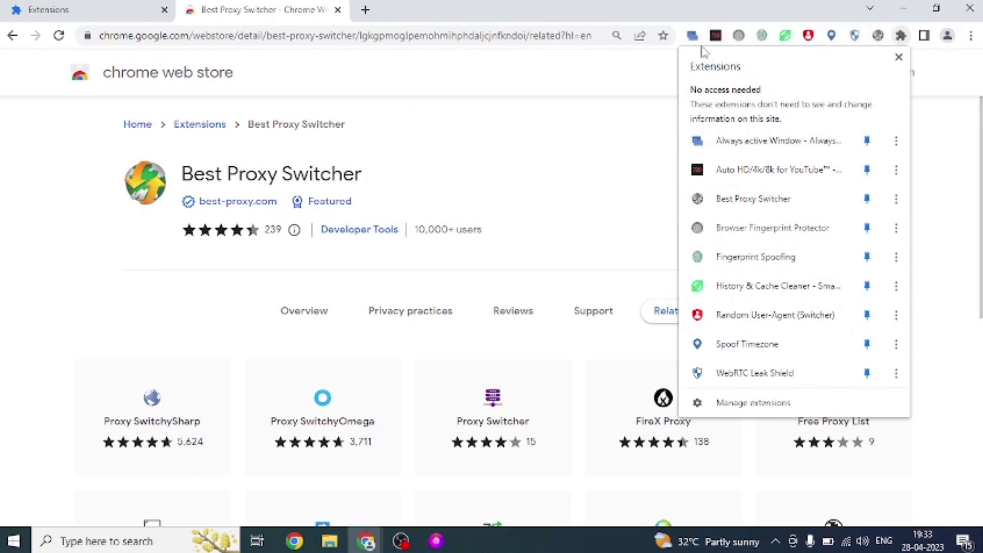
click(901, 35)
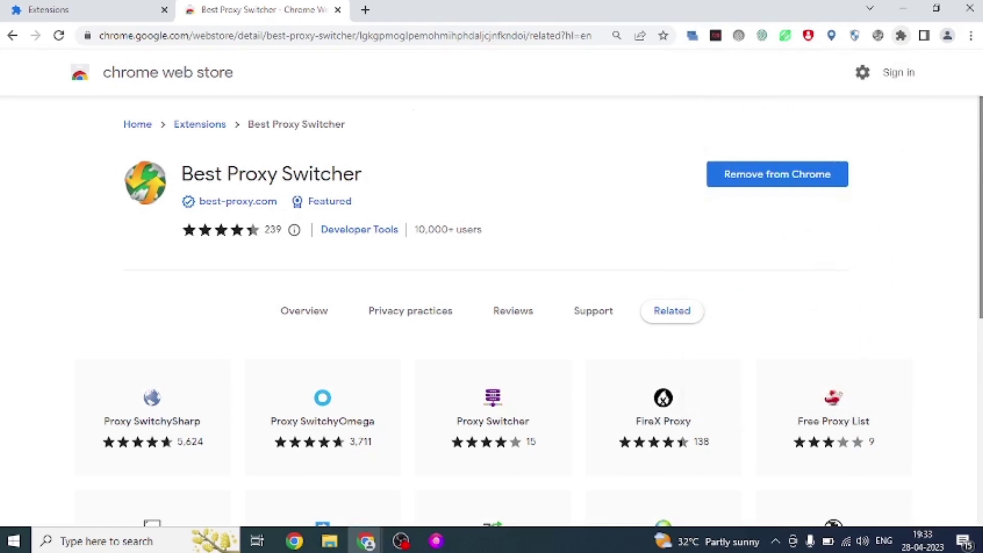
Examine the premium VPN proxy list and the shared proxy list in Best Proxy Switcher, including how often the shared list updates
click(878, 37)
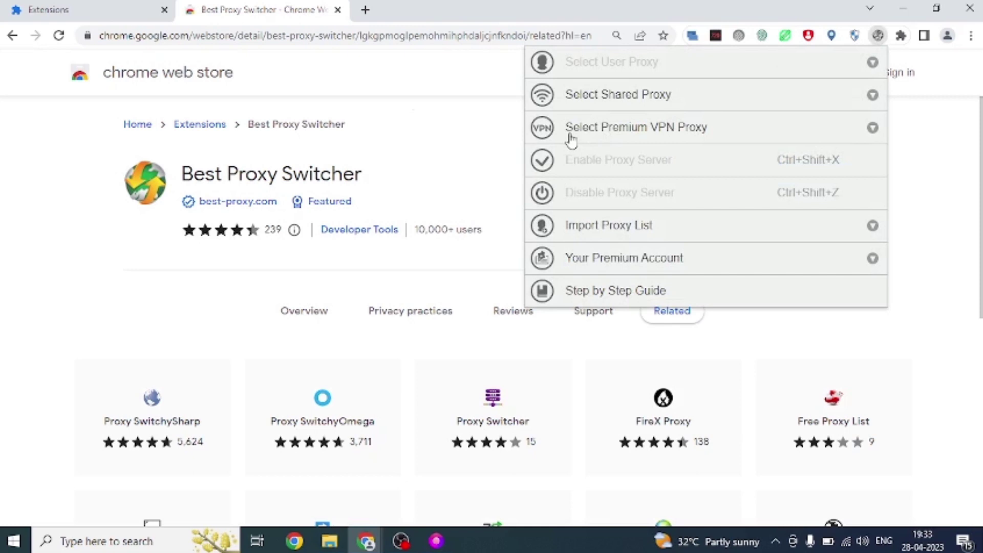
click(637, 129)
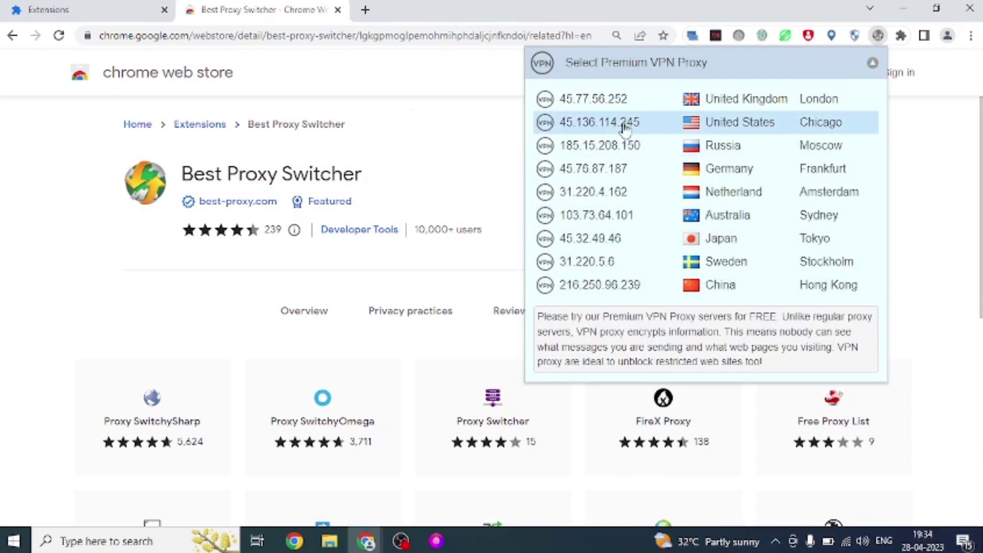
click(872, 62)
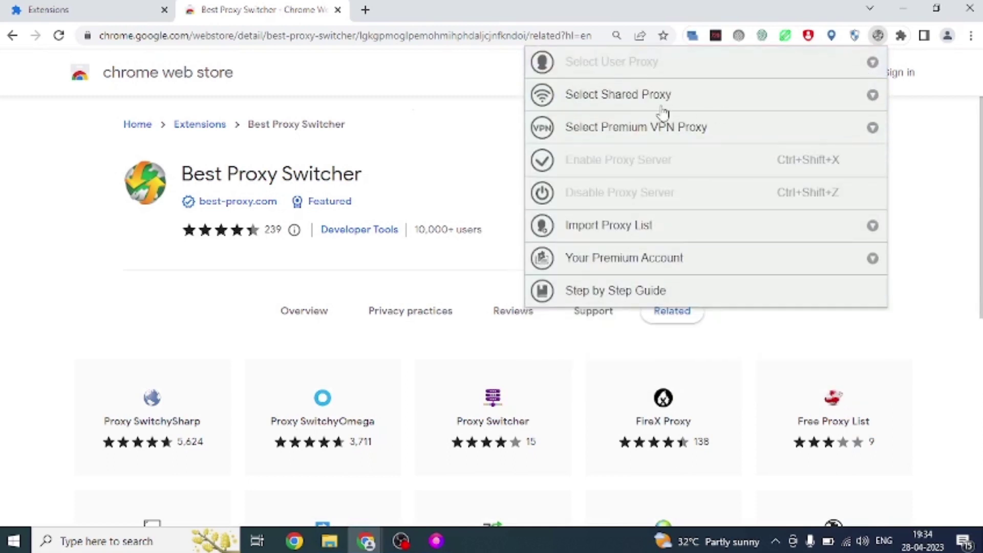
click(655, 102)
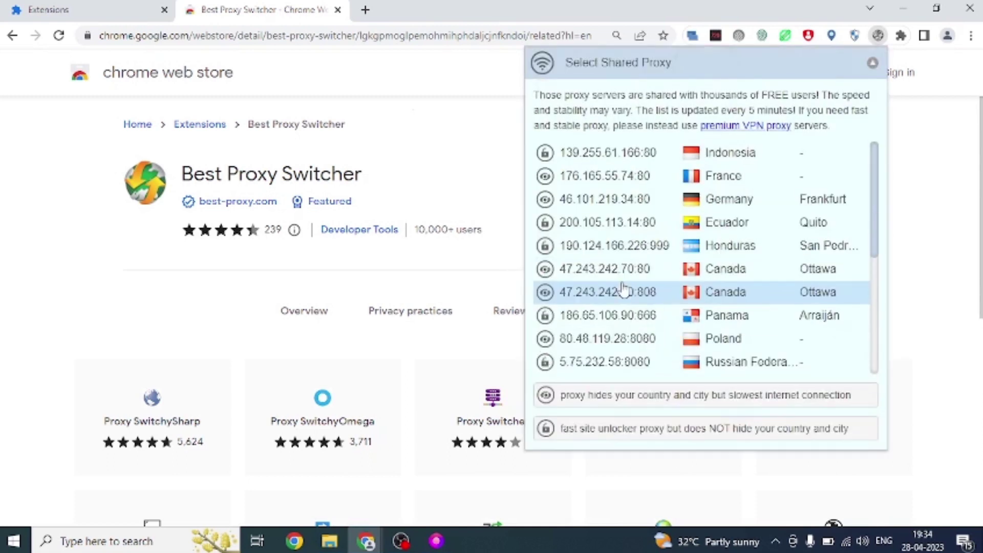
drag(748, 110, 794, 110)
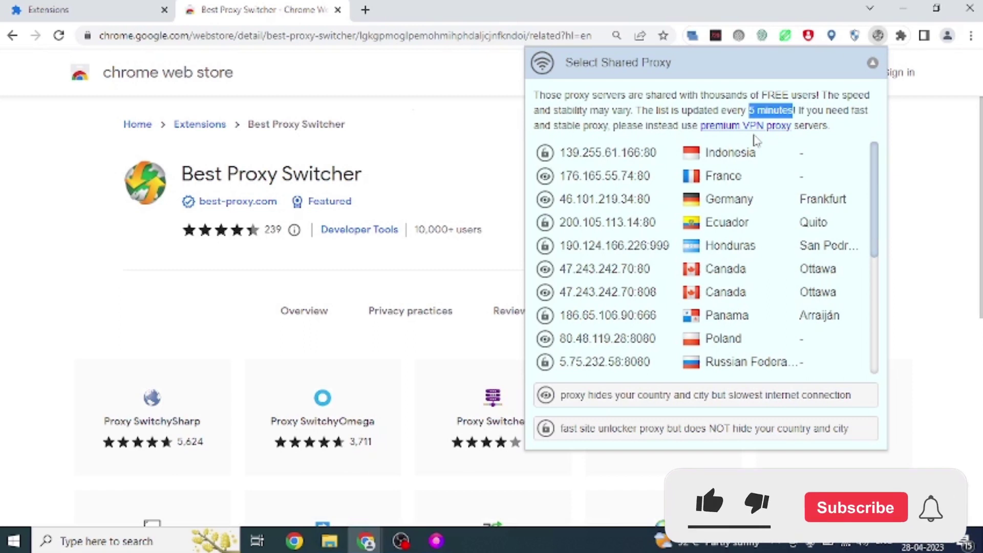
click(589, 64)
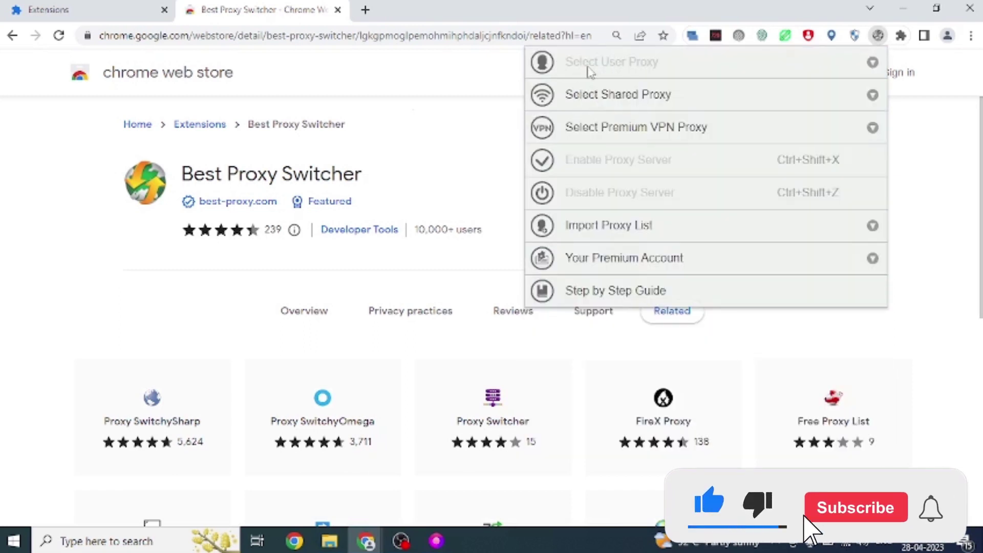
Switch from the browser to the desktop and open the Proxies text file in Notepad
click(608, 232)
click(903, 8)
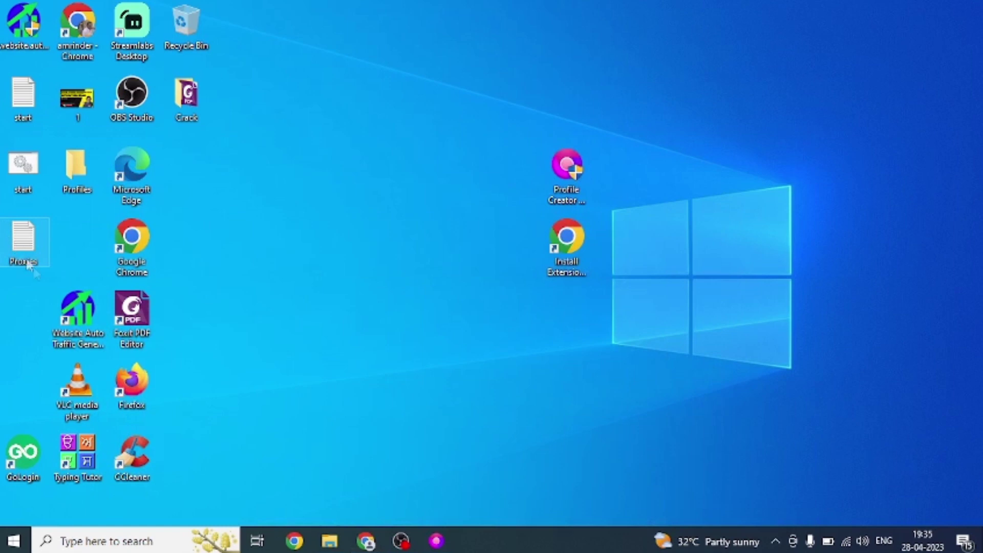
double_click(24, 247)
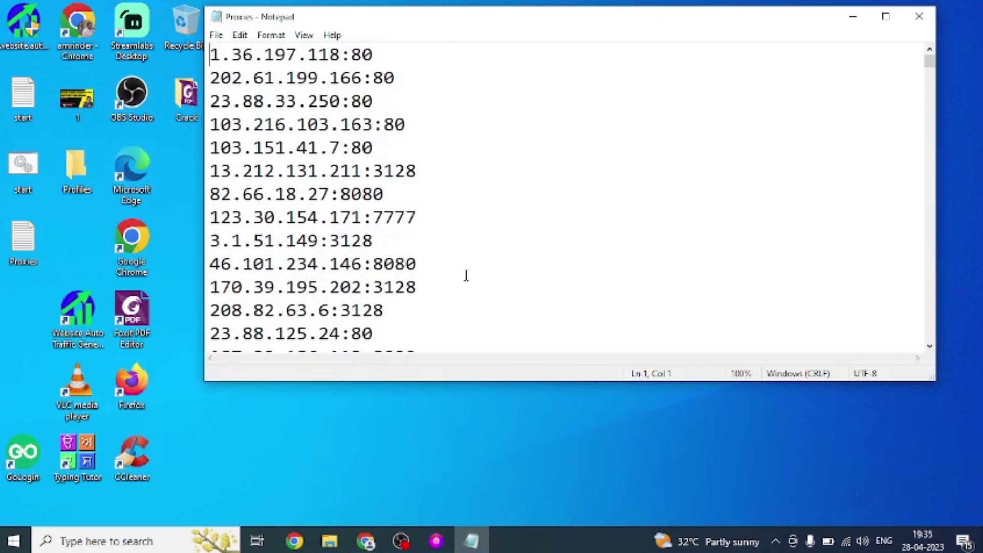
Look through the proxy addresses in the Proxies file from the first line to the last
key(Page_Down)
key(Page_Down)
key(Page_Down)
key(Page_Down)
key(Page_Down)
key(Page_Down)
key(Page_Down)
key(Page_Down)
key(Page_Down)
key(Page_Down)
key(Page_Down)
key(Page_Down)
key(Page_Down)
key(Page_Down)
key(Page_Down)
key(Page_Down)
key(Page_Down)
key(Page_Down)
key(Page_Down)
key(Page_Down)
key(Page_Down)
key(Page_Down)
key(Page_Down)
key(Page_Down)
key(Page_Down)
key(Page_Down)
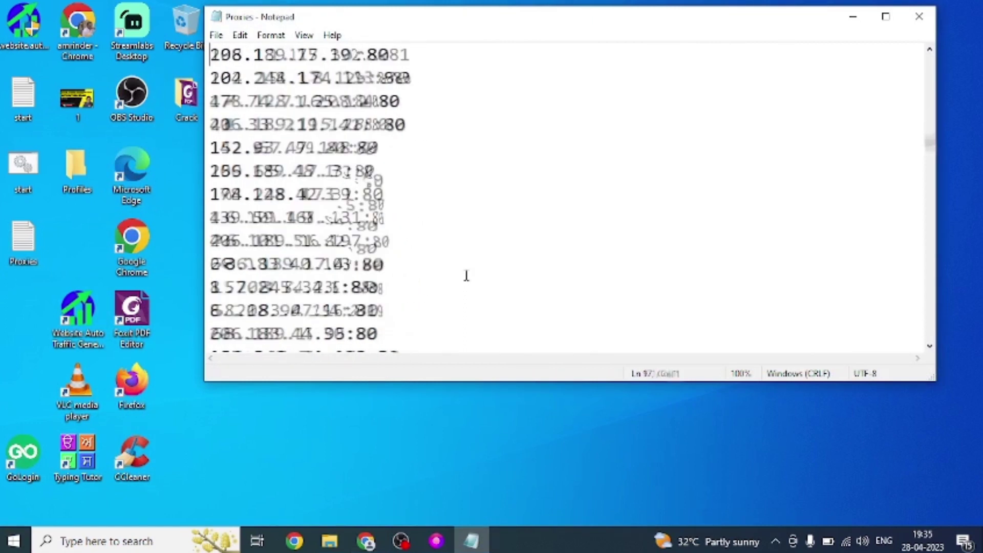
click(429, 311)
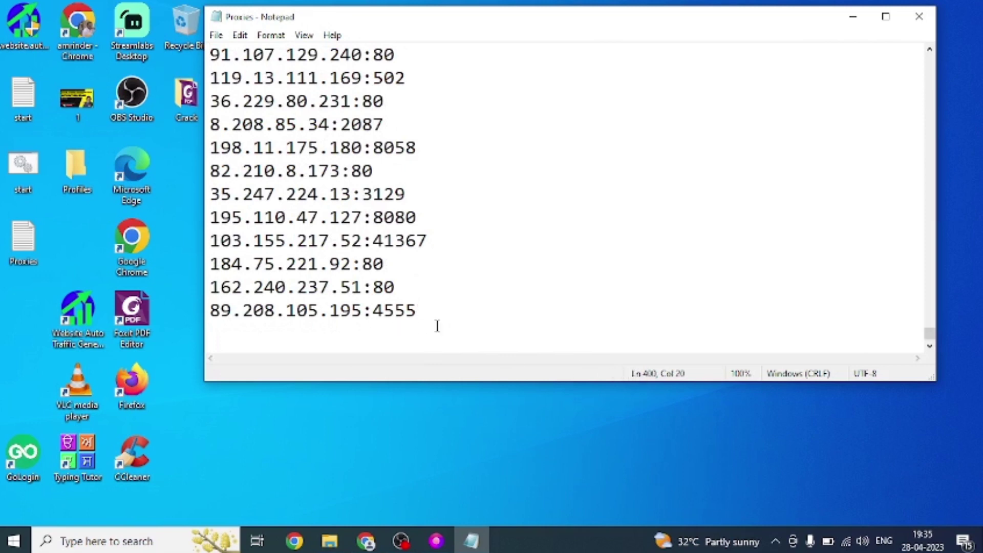
scroll(437, 324, up, 20)
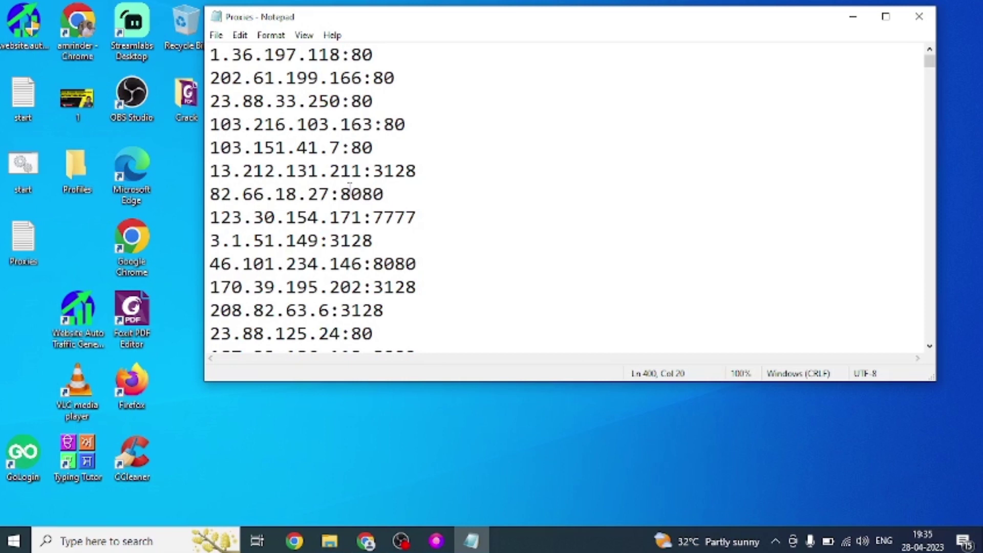
Cut the entire proxy list in the Proxies file to the clipboard and undo its removal from the file
click(254, 168)
key(ctrl+a)
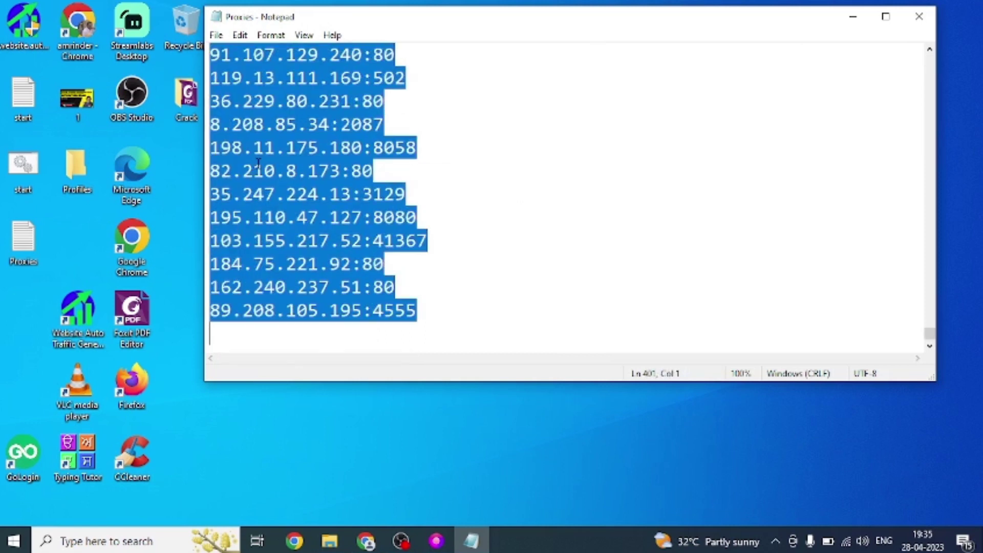
right_click(258, 163)
click(277, 193)
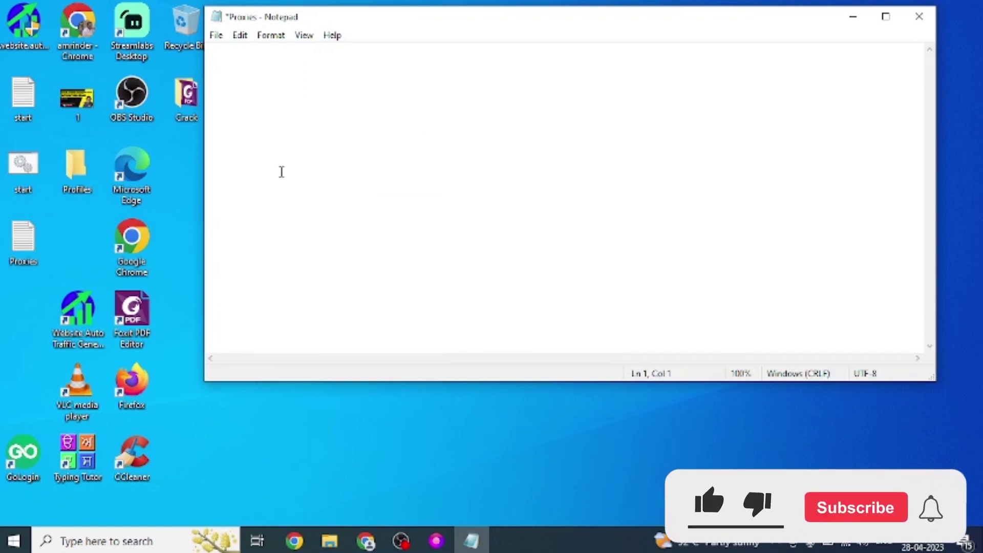
key(ctrl+z)
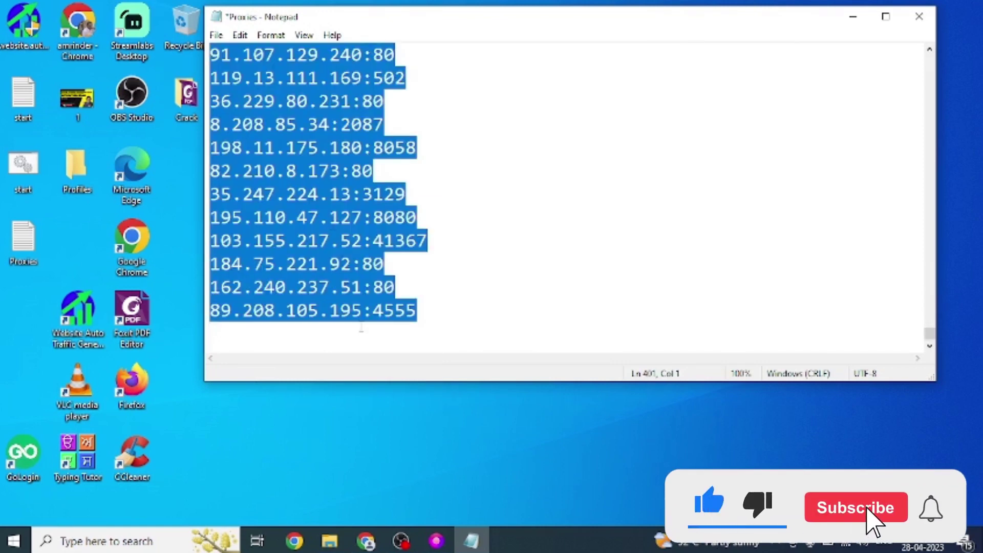
Minimize the Proxies file and import the copied proxy list into Best Proxy Switcher
click(852, 17)
double_click(574, 261)
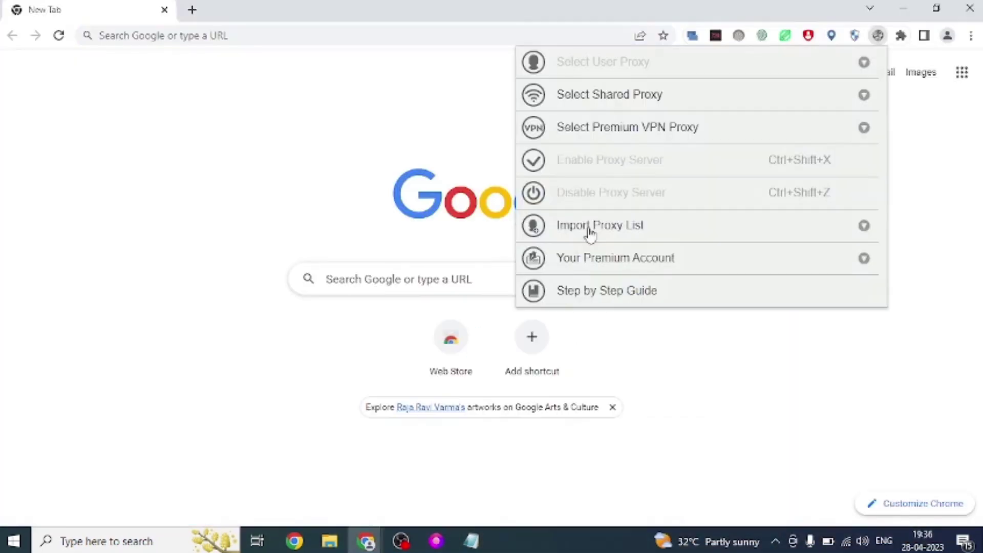
click(589, 229)
click(589, 227)
key(ctrl+v)
click(709, 334)
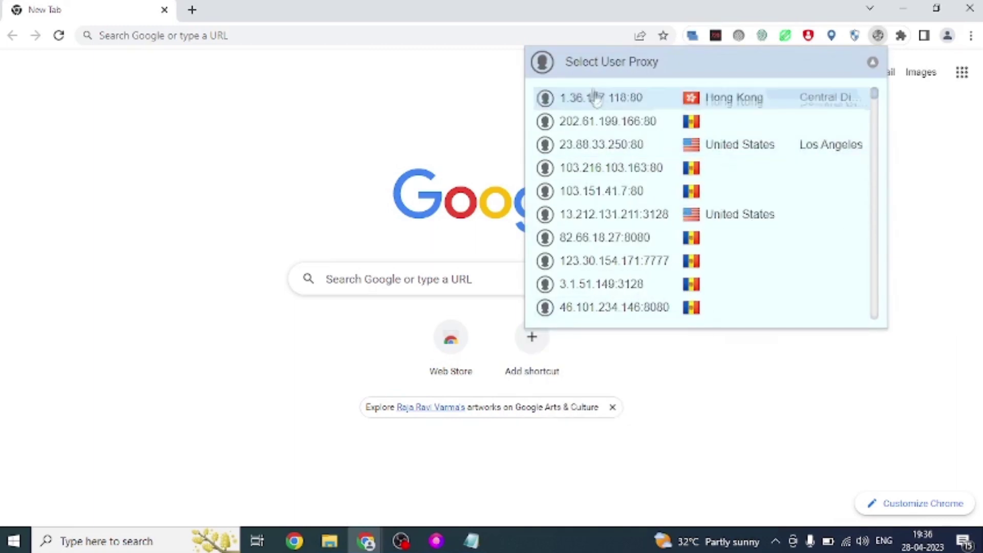
Look through the imported user proxies in Best Proxy Switcher and review the browser's installed extensions
scroll(598, 111, down, 5)
scroll(599, 112, down, 15)
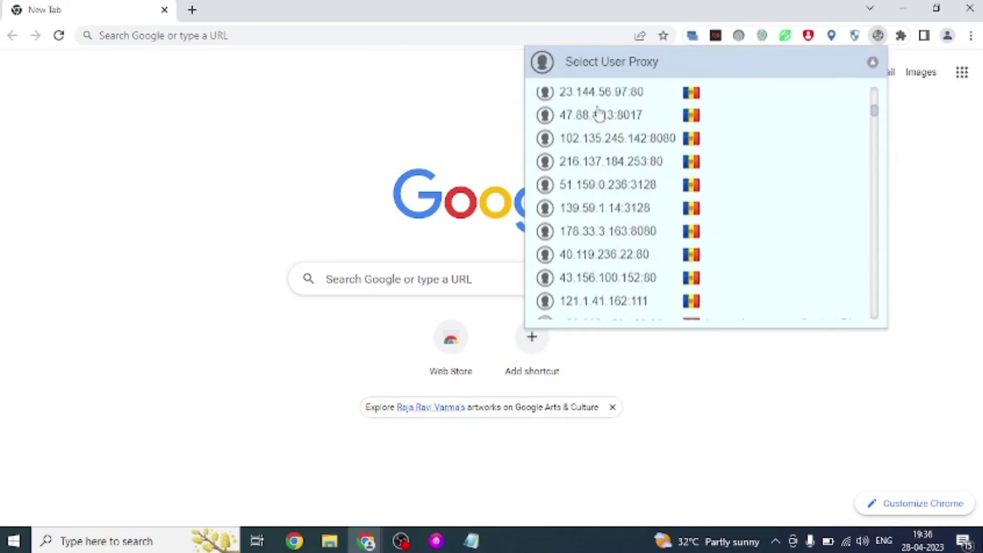
scroll(599, 117, down, 15)
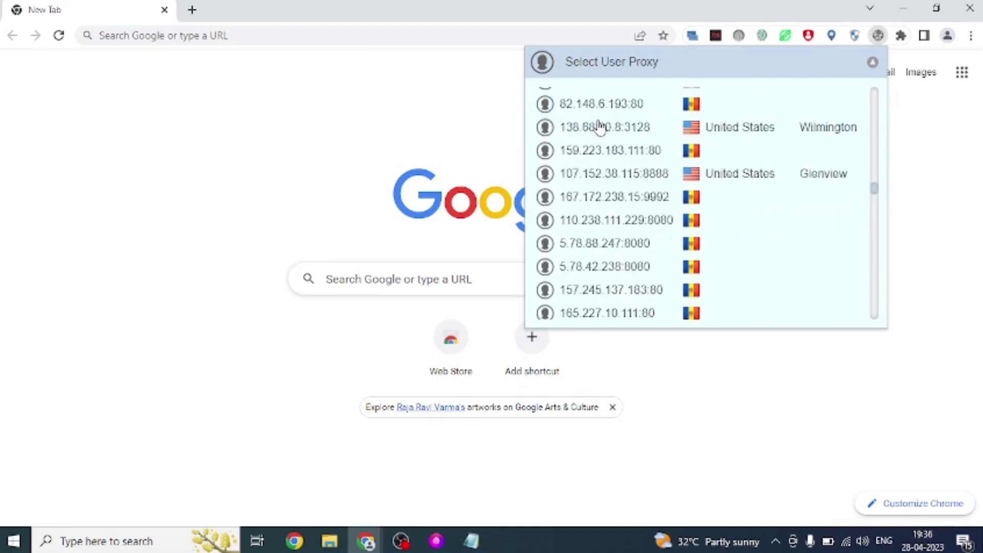
scroll(598, 131, down, 15)
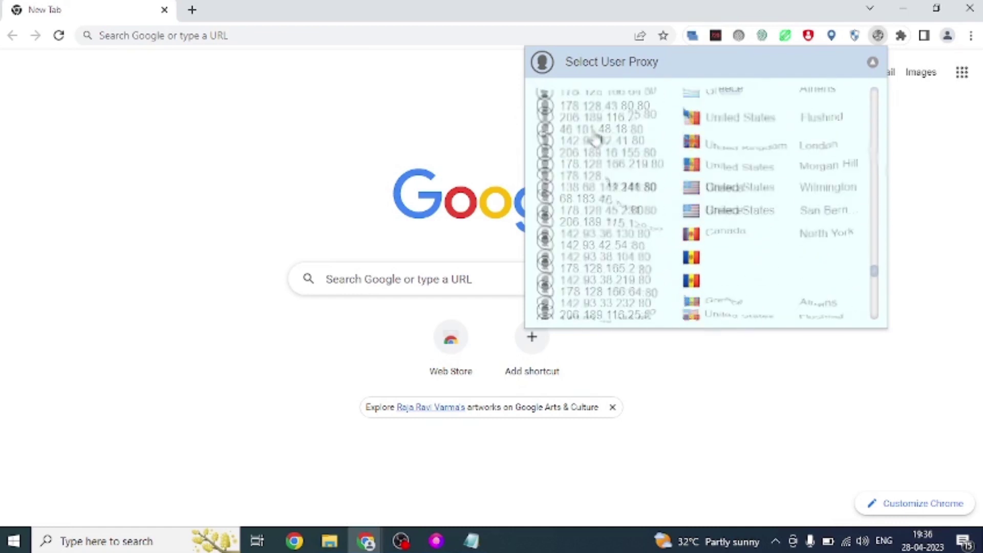
scroll(595, 151, down, 5)
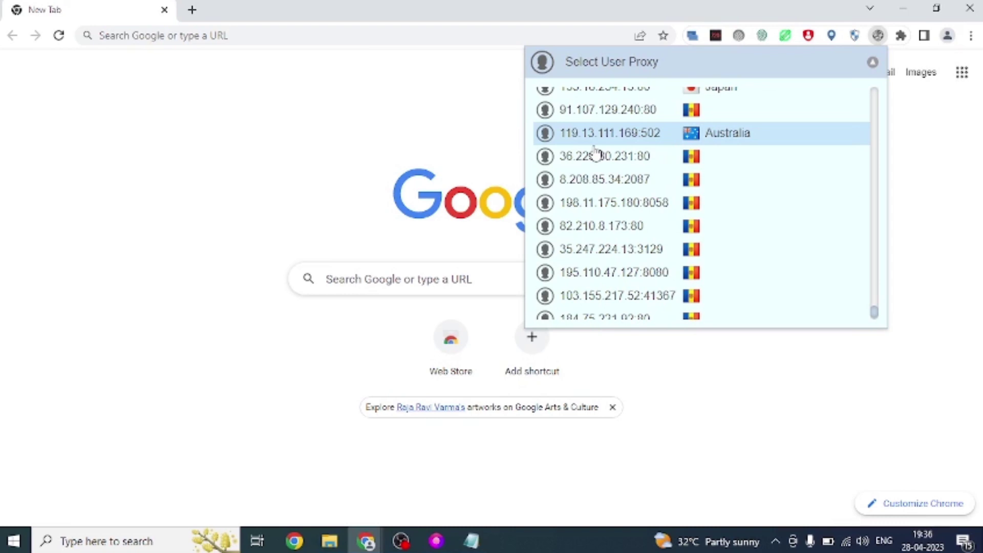
click(596, 154)
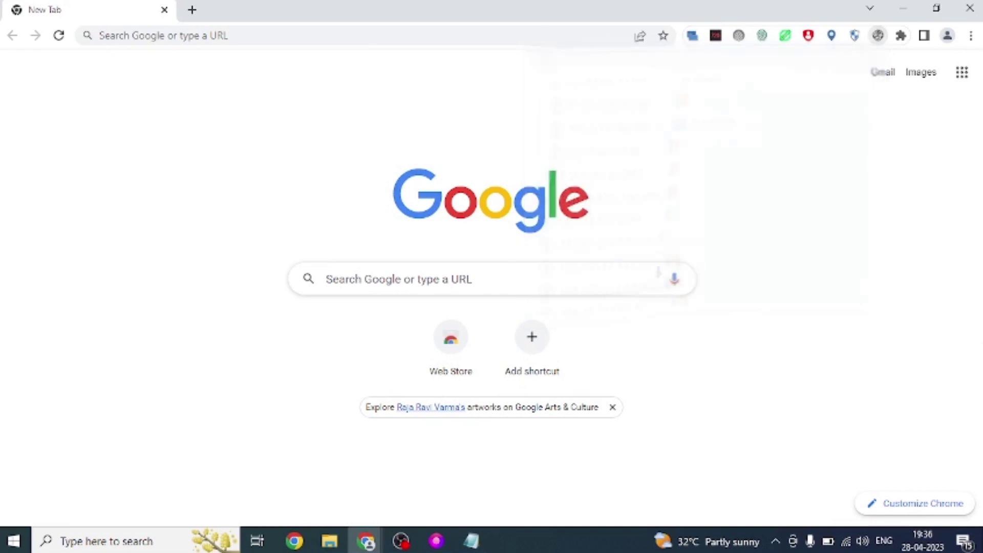
click(902, 36)
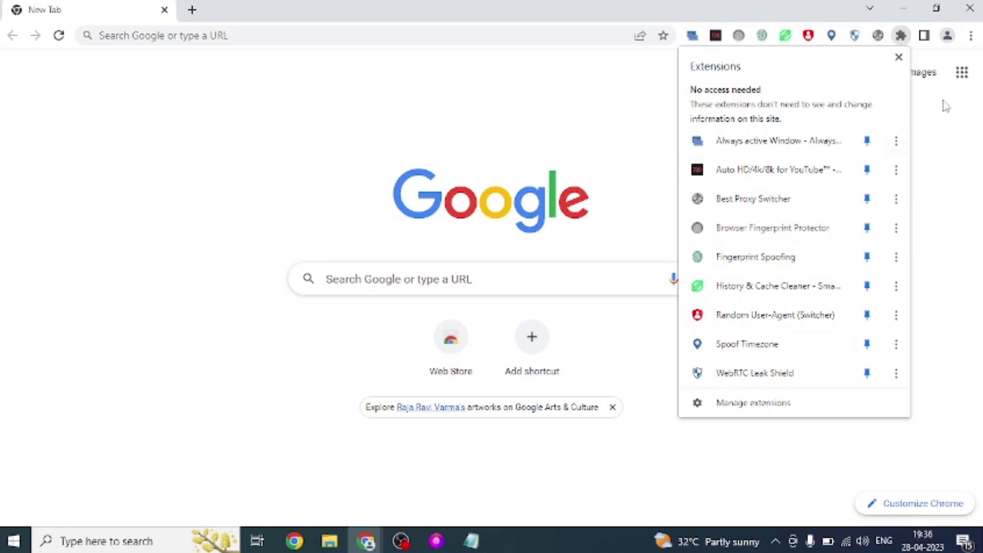
Switch to Advanced Chrome Profile Generator, close the Chrome window, generate 40 profiles and exit the generator
click(438, 542)
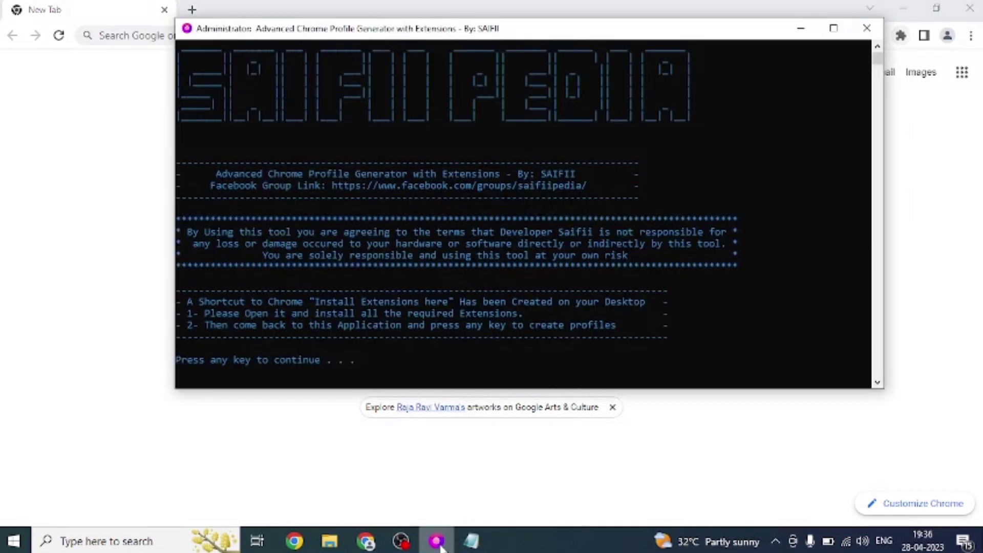
click(969, 9)
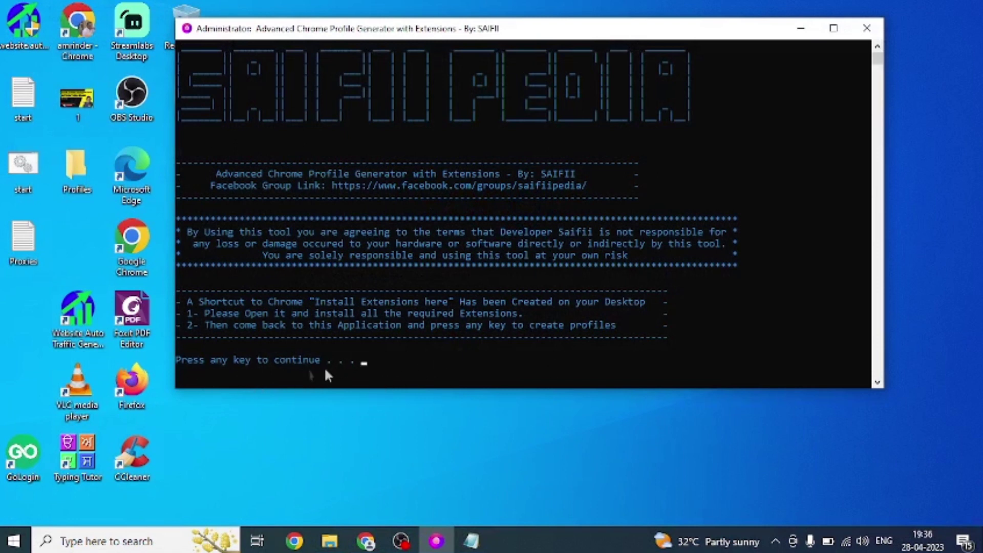
key(Return)
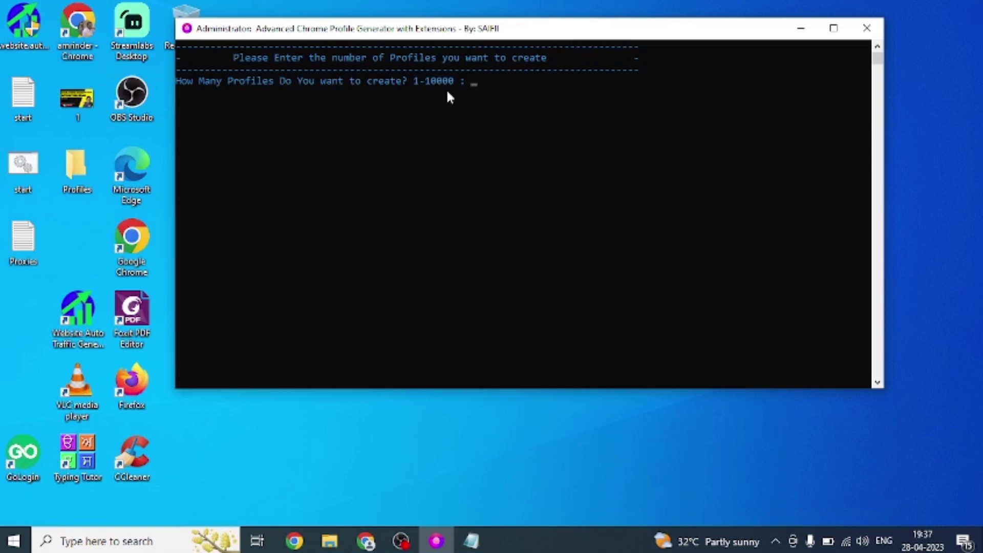
text(40)
key(Return)
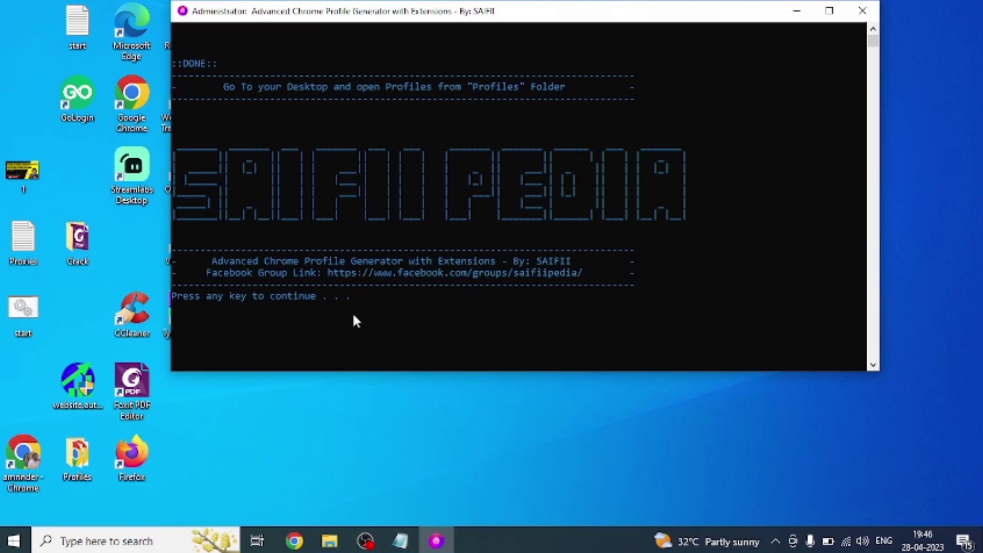
key(Return)
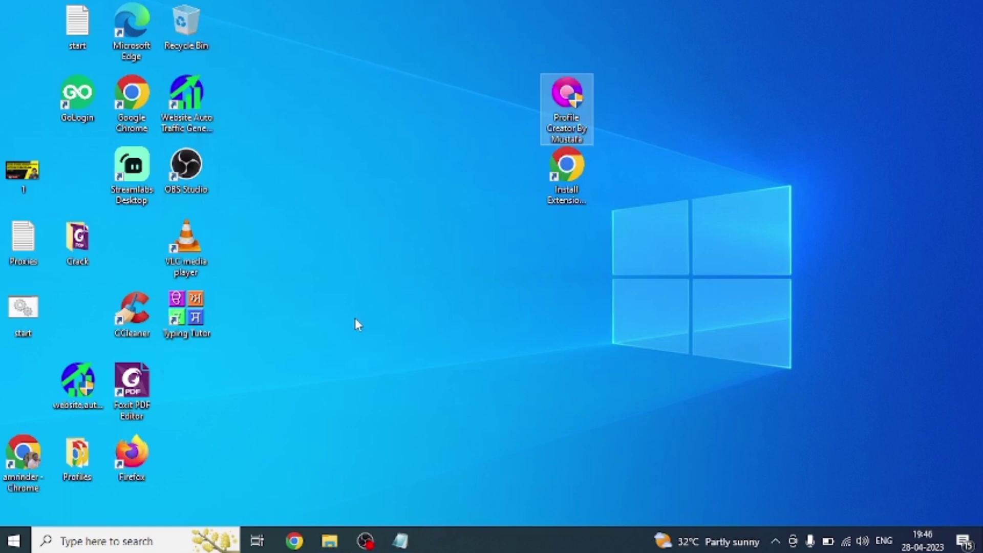
Place the Profiles folder below the Install Extensions shortcut on the desktop, then open it and look through its profile shortcuts
drag(77, 454, 561, 263)
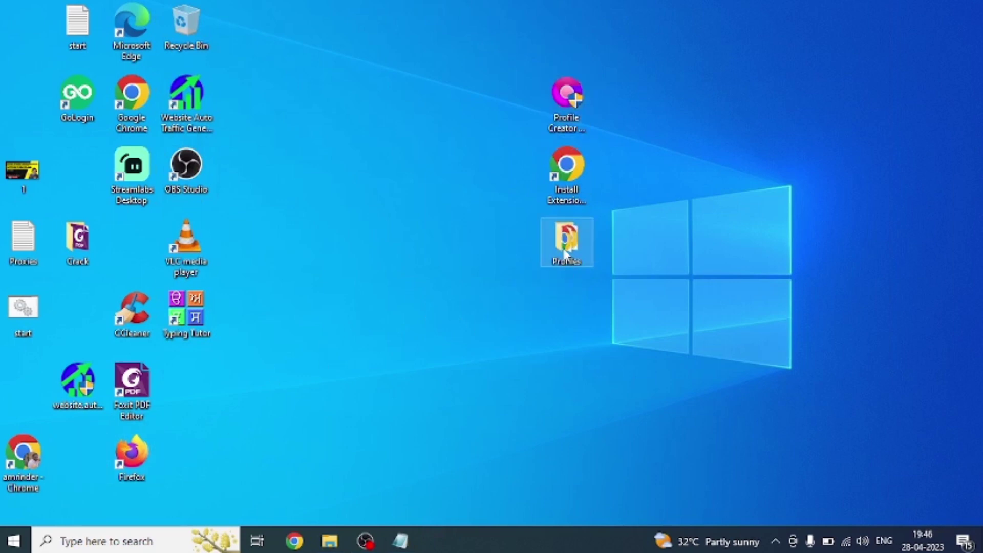
double_click(563, 260)
scroll(288, 148, down, 6)
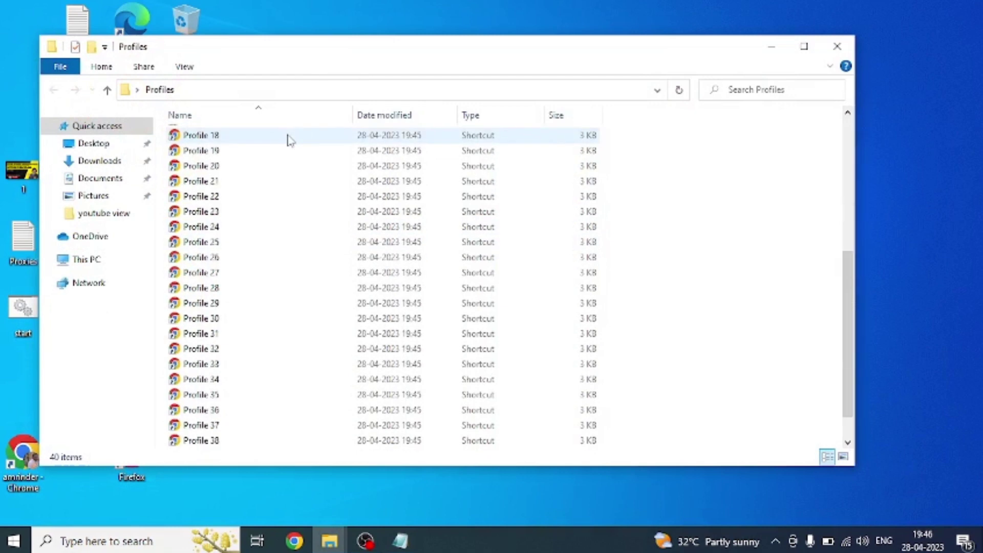
scroll(264, 262, up, 6)
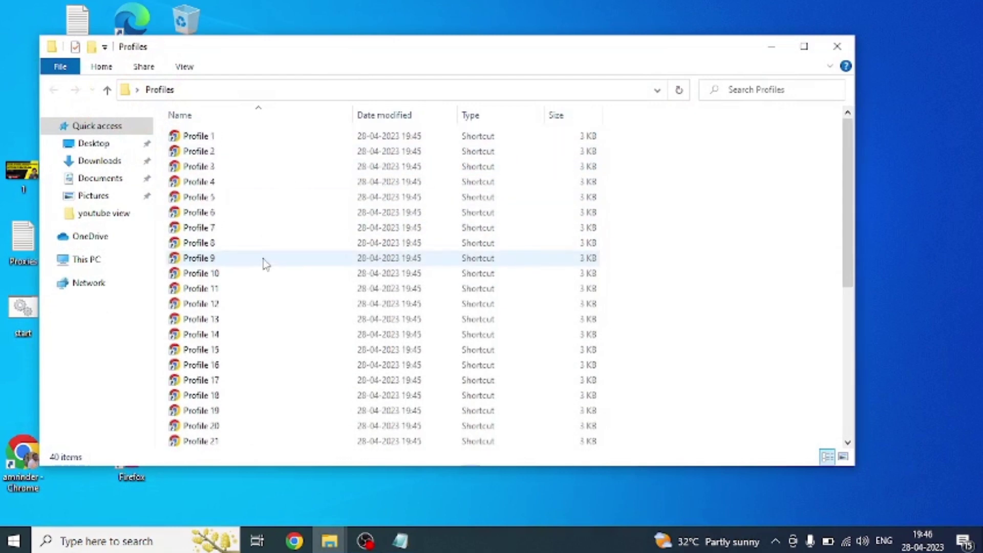
scroll(276, 324, down, 6)
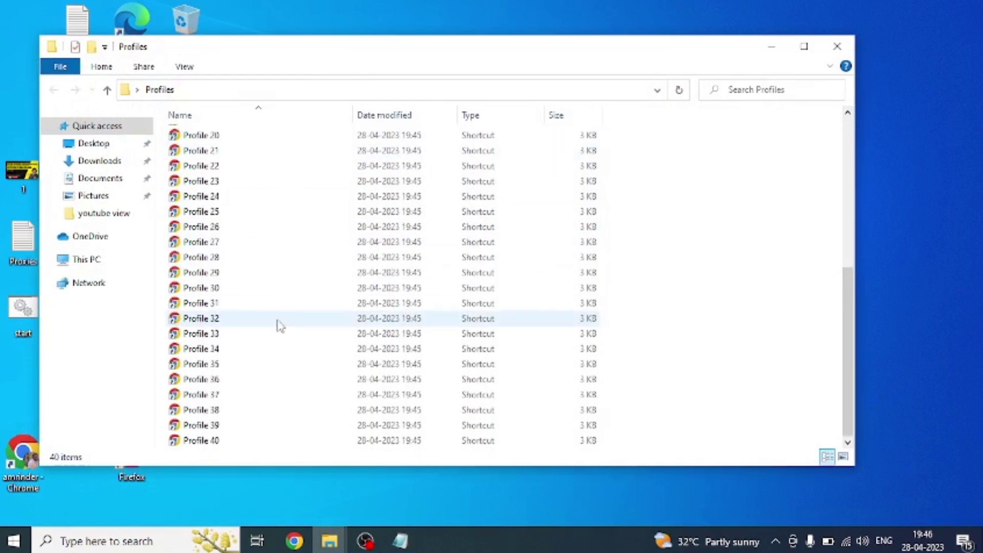
scroll(279, 324, up, 6)
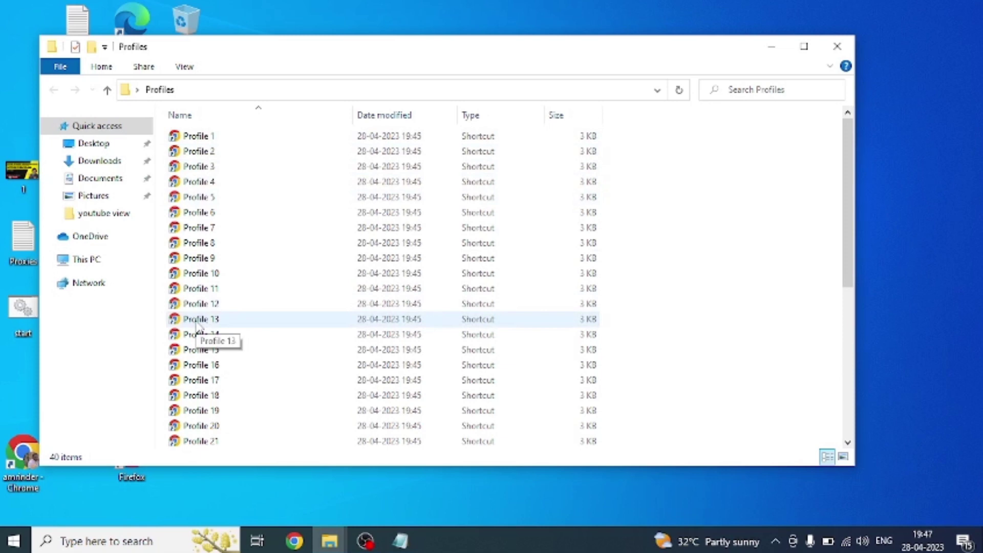
Copy the shortcuts Profile 1 through Profile 10 from the Profiles folder
click(210, 136)
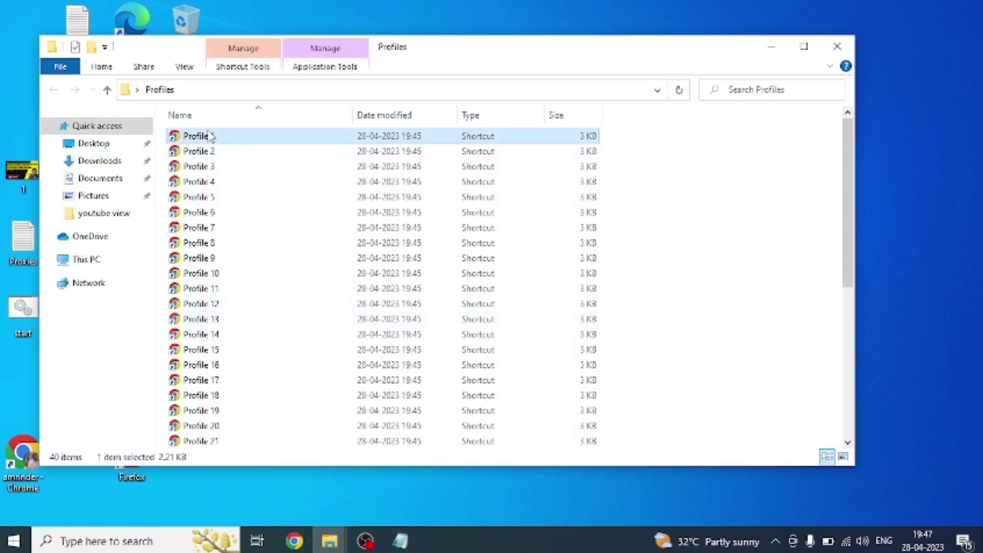
key(shift+Down)
key(shift+Down)
key(shift+Down)
key(shift+Down)
key(shift+Down)
key(shift+Down)
key(shift+Down)
key(shift+Down)
key(shift+Down)
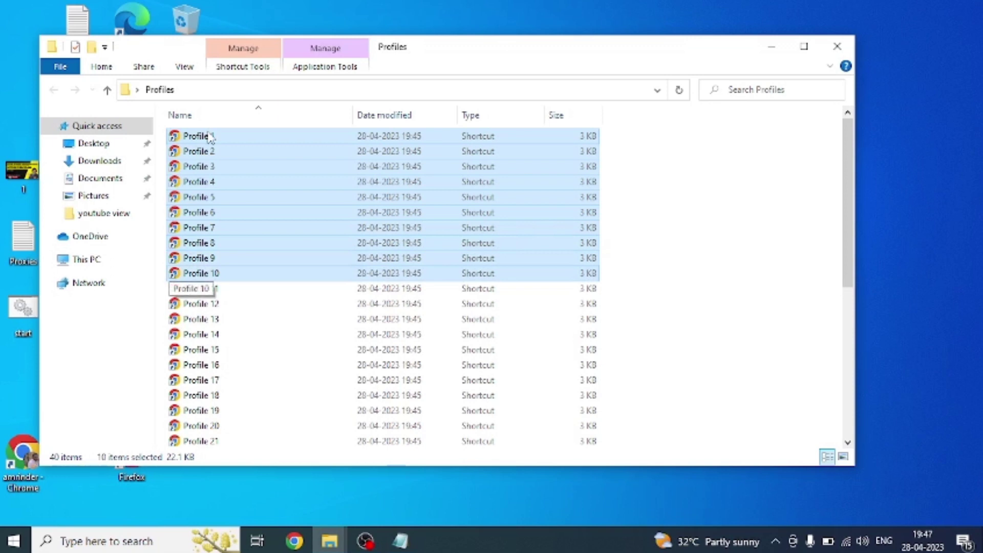
right_click(251, 209)
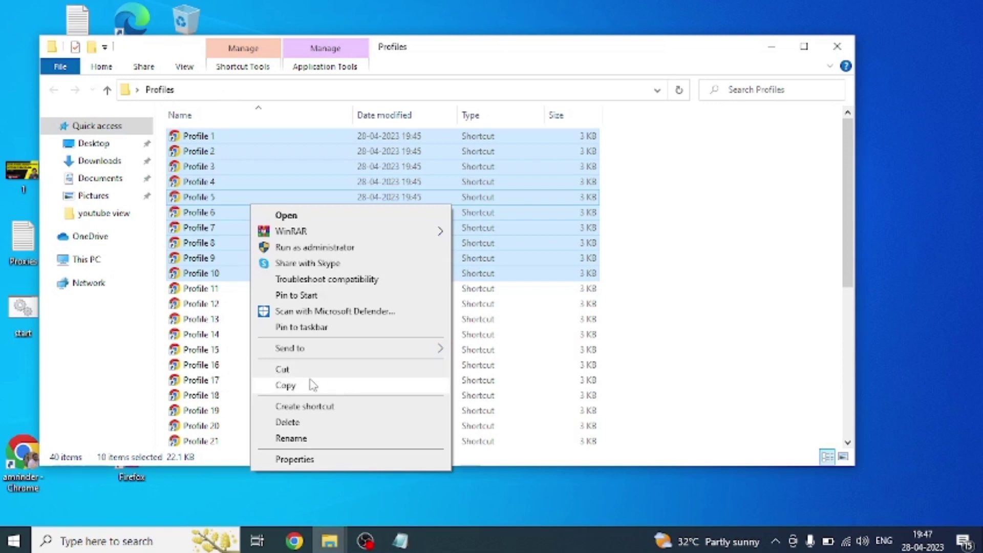
click(306, 388)
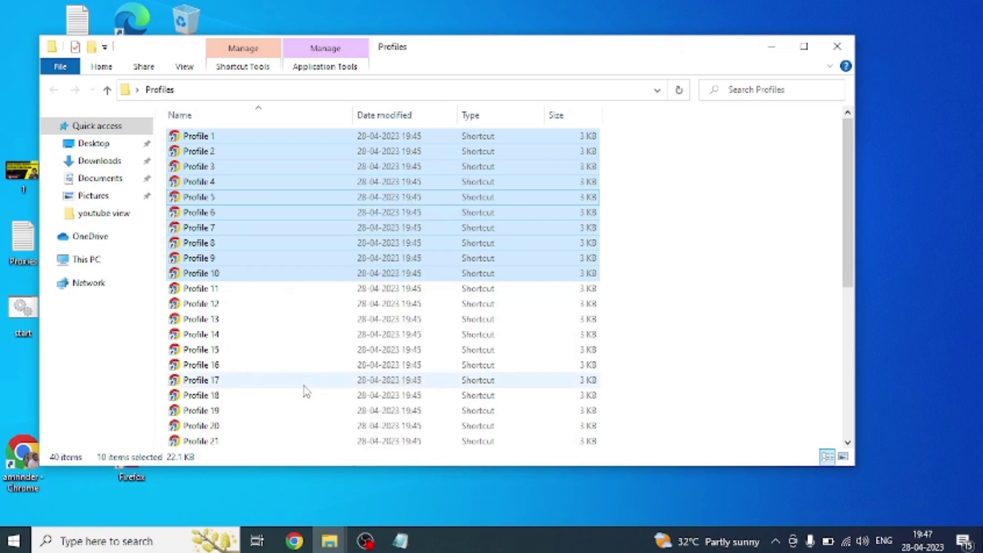
Minimize the Profiles folder and paste the ten copied profile shortcuts onto the desktop
click(784, 50)
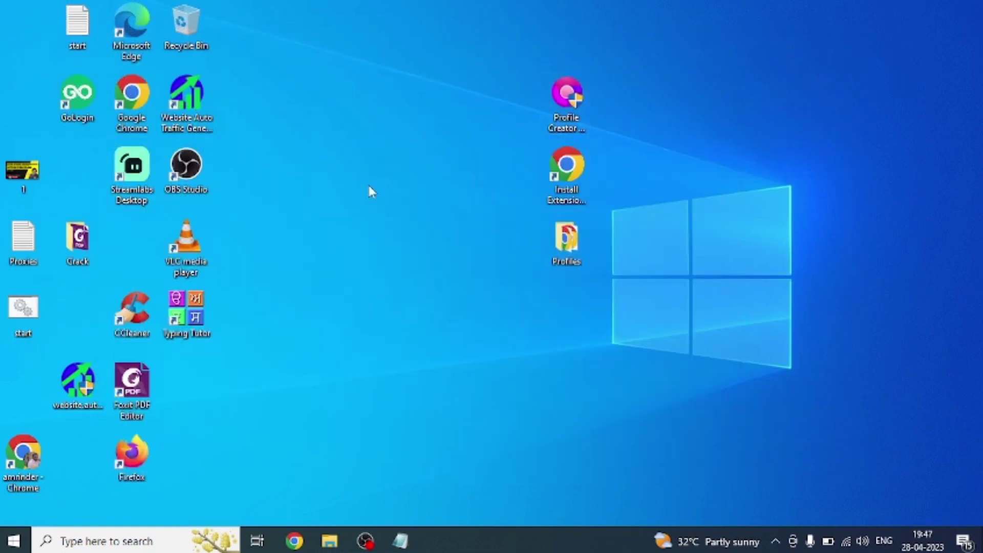
right_click(375, 147)
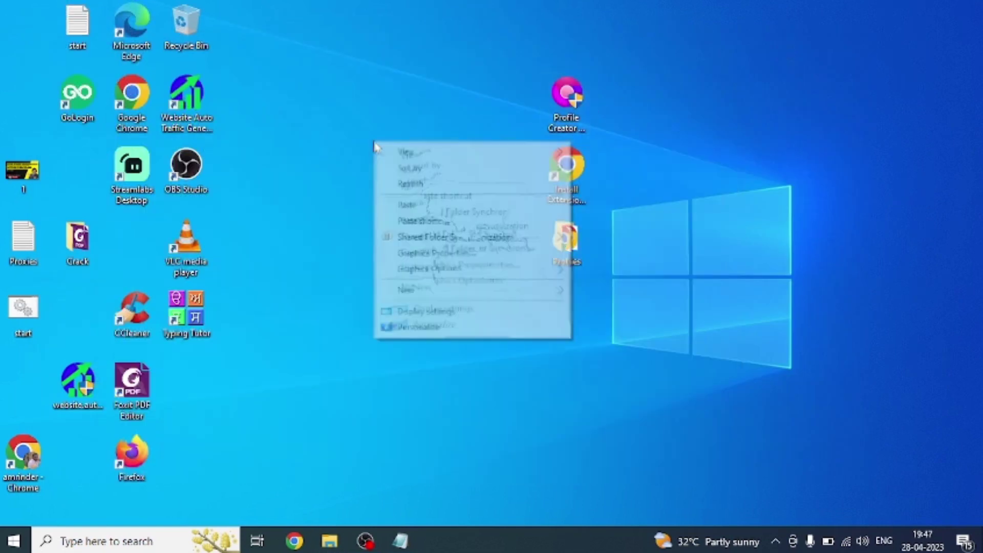
click(408, 204)
click(416, 207)
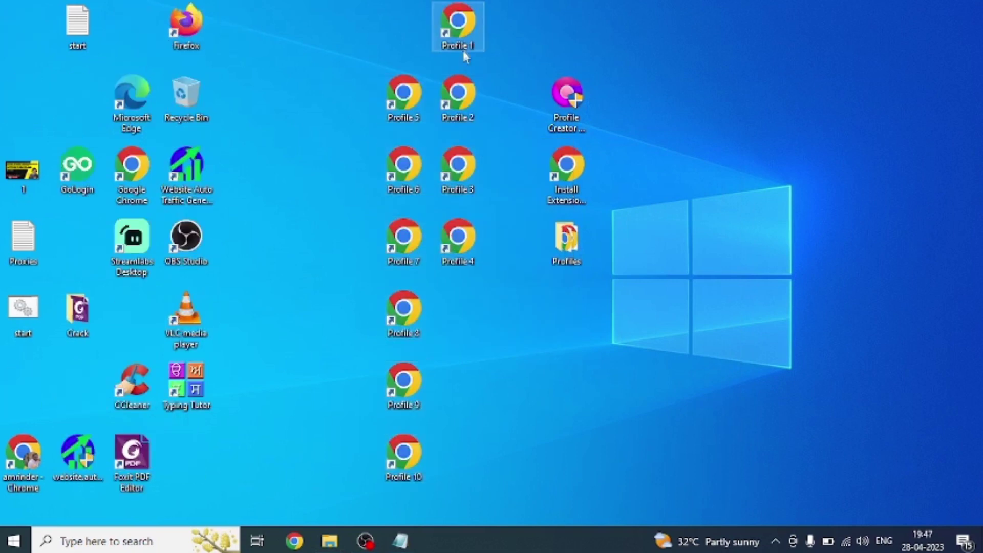
Rename the Profile 1 desktop shortcut as Profile-1
click(463, 47)
key(F2)
key(End)
key(Left)
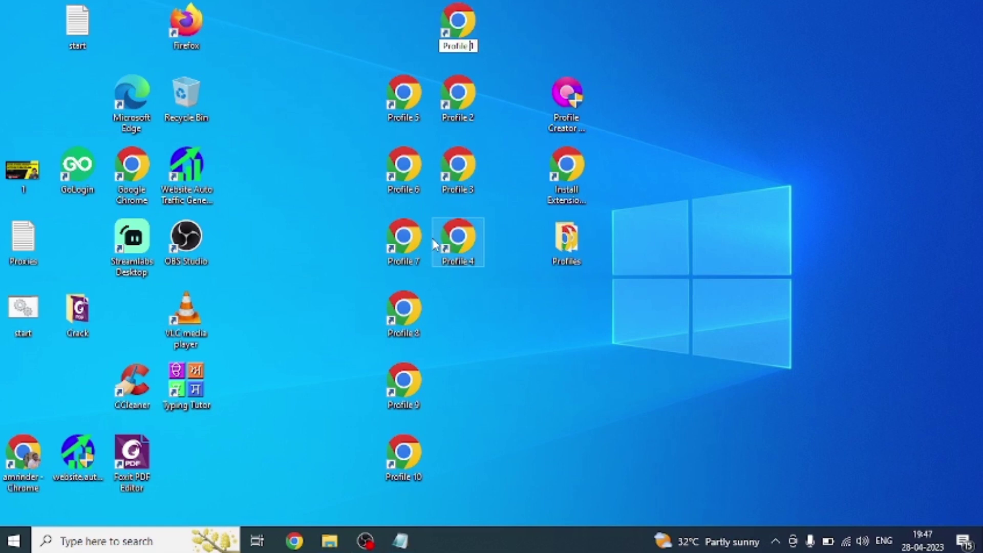
text(-)
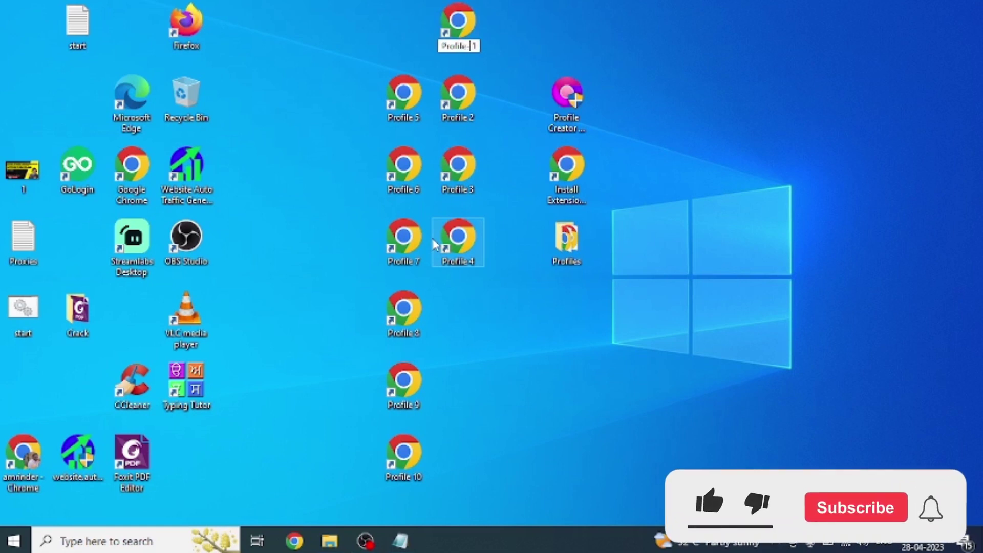
key(Return)
Rename the Profile 2 desktop shortcut as Profile-2, replacing the space with a hyphen
click(446, 123)
key(F2)
key(Left)
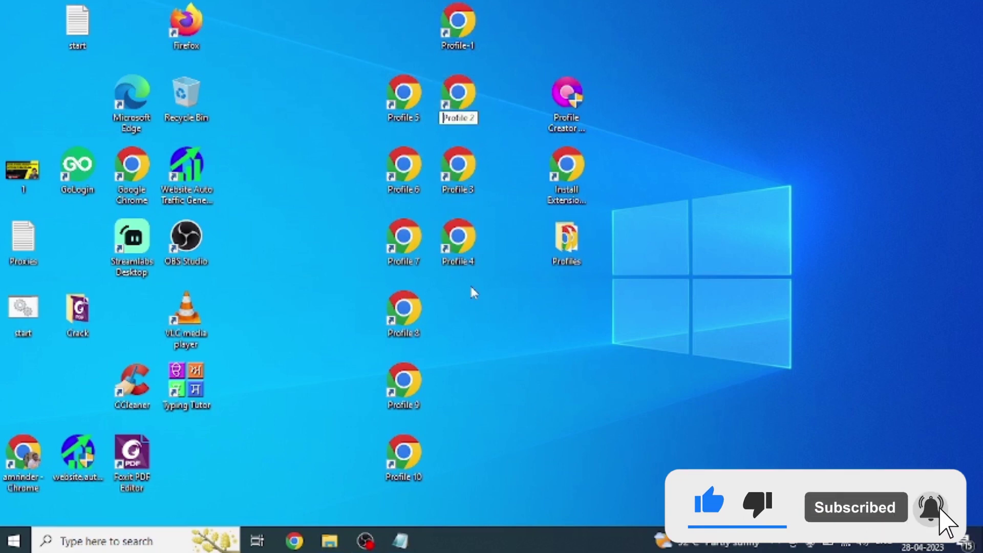
key(Right)
key(Right)
key(Right)
key(Right)
key(Right)
key(Right)
key(Right)
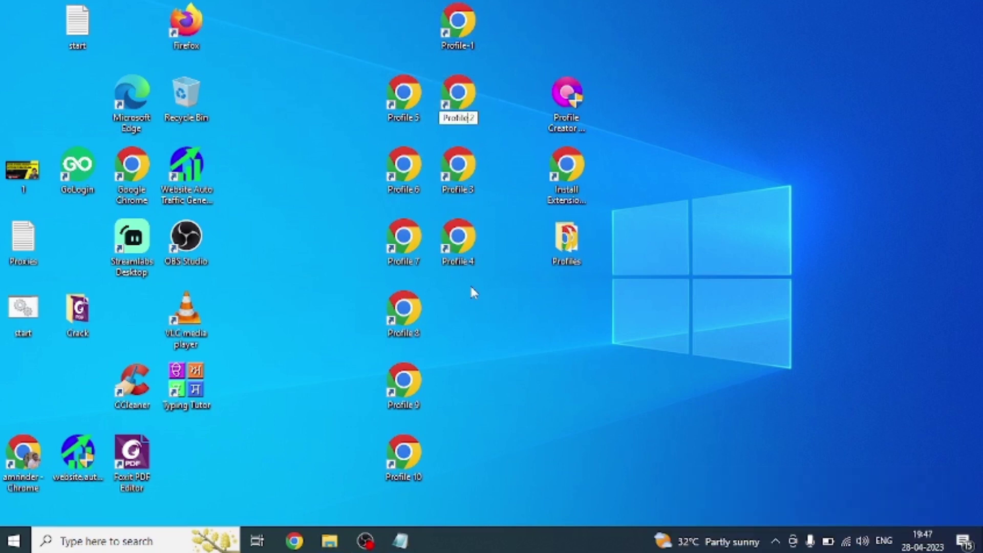
text(-)
key(Delete)
key(Return)
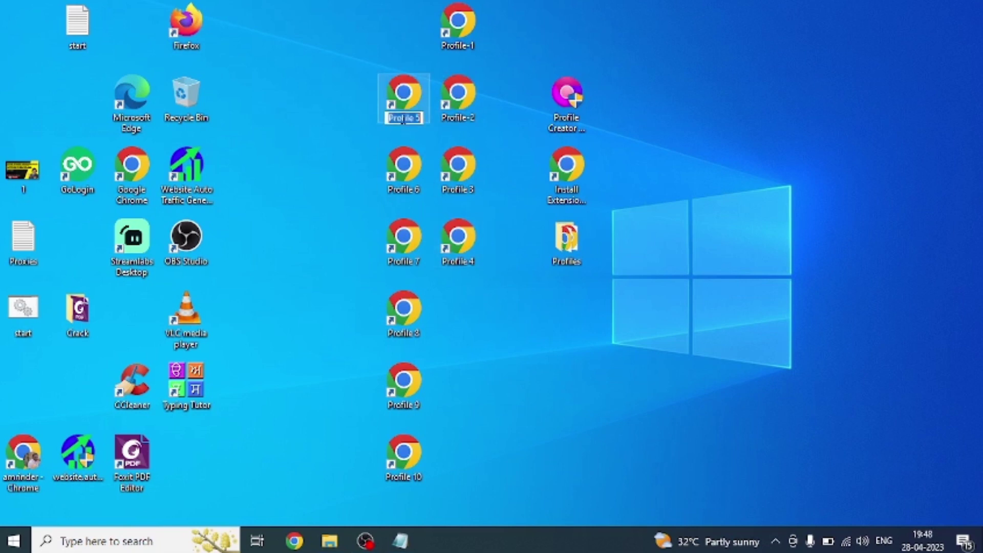
Rename the Profile 5 and Profile 6 desktop shortcuts as Profile-5 and Profile-6
click(403, 119)
key(Delete)
text(-)
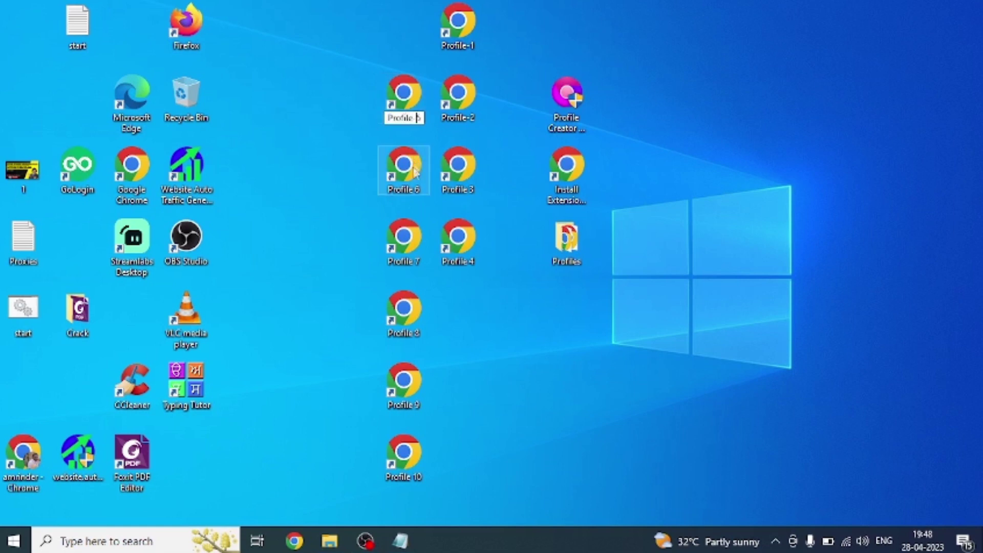
click(405, 169)
key(F2)
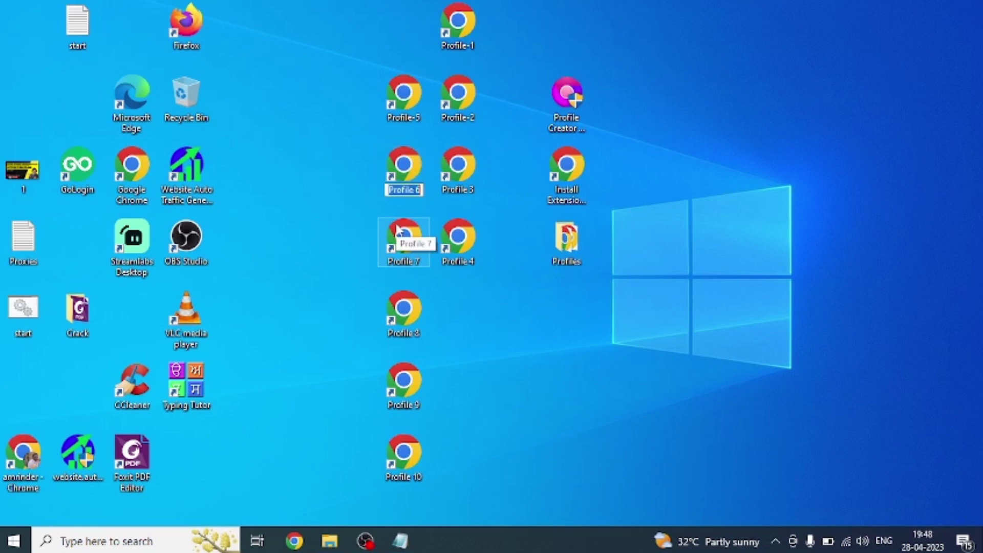
key(Right)
key(Left)
key(BackSpace)
text(-)
Rename the remaining desktop shortcuts as Profile-3, Profile-4, Profile-7, Profile-8, Profile-9 and Profile-10
click(467, 266)
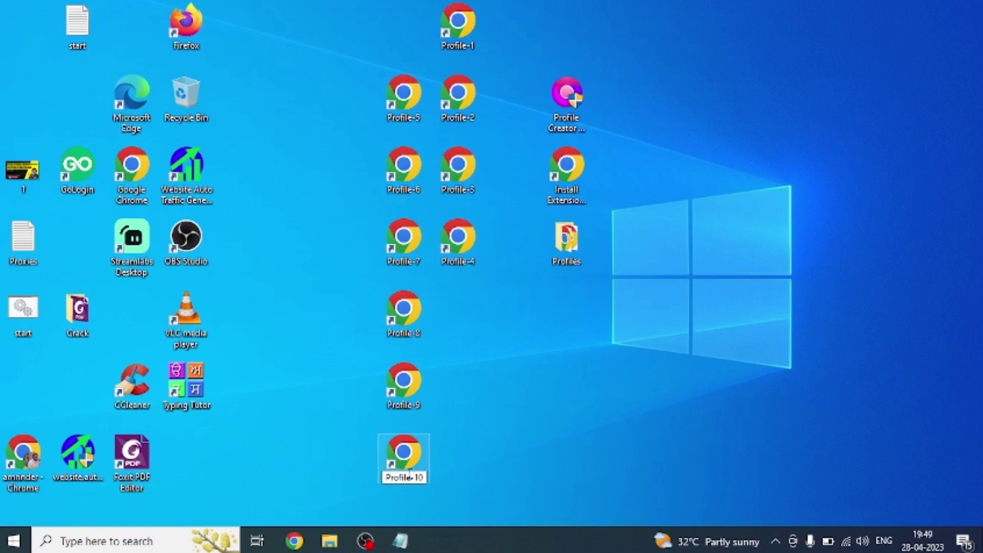
key(BackSpace)
text(-)
key(Return)
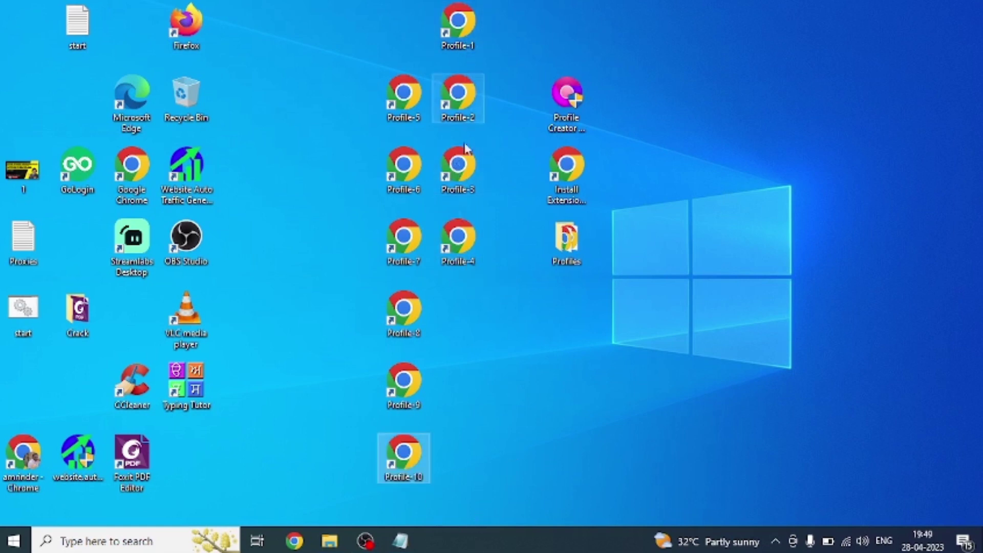
Start a blank Notepad document, open the desktop start command file for editing and copy its entire text
click(94, 544)
text(notepad)
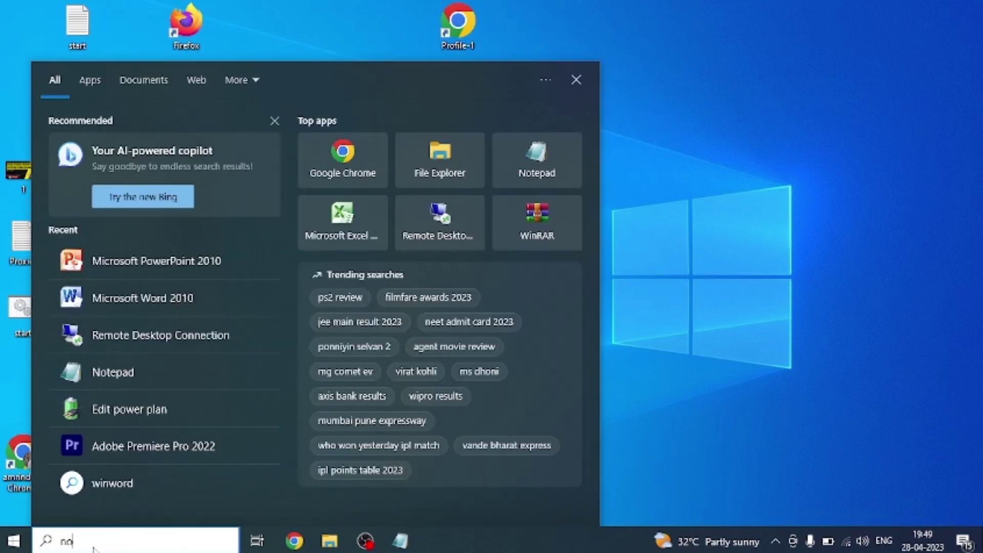
key(Return)
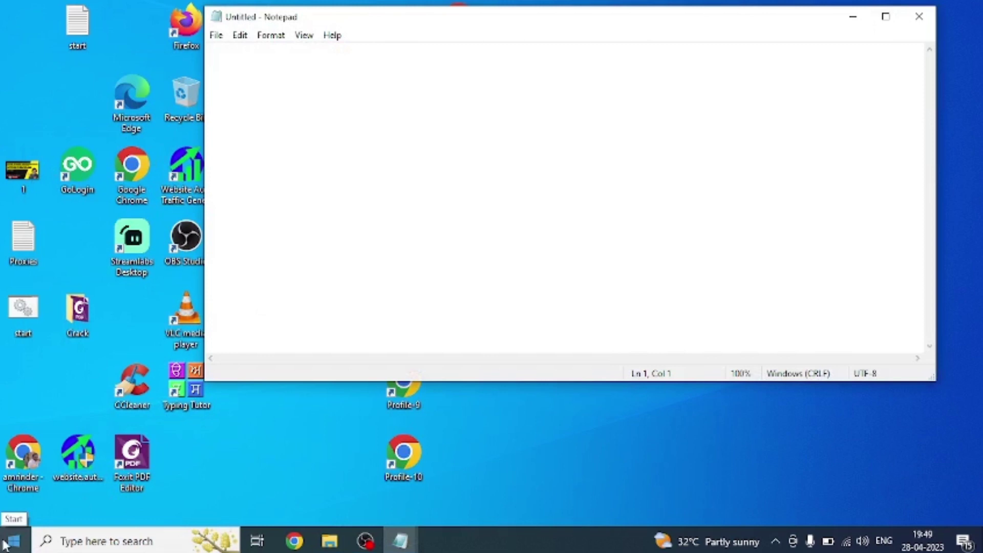
right_click(26, 320)
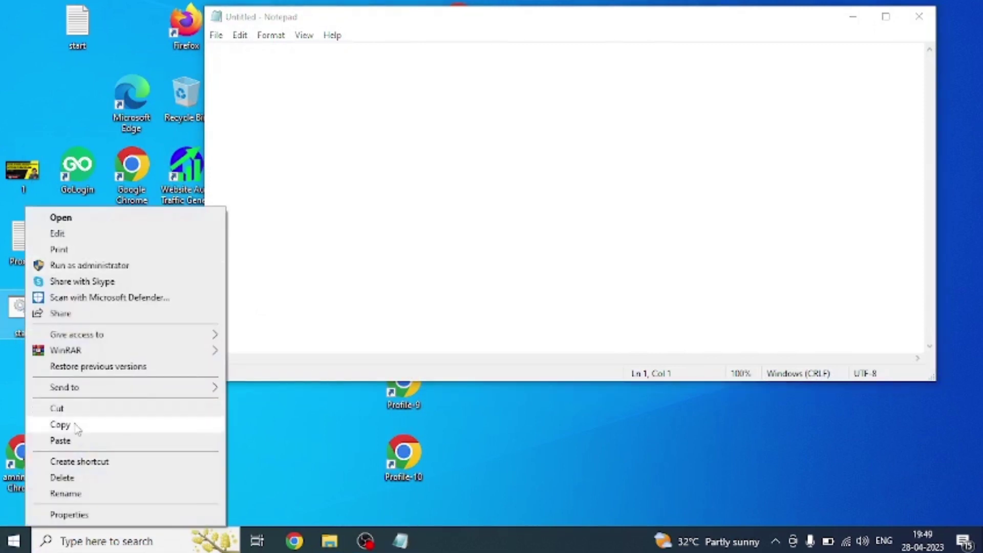
click(57, 233)
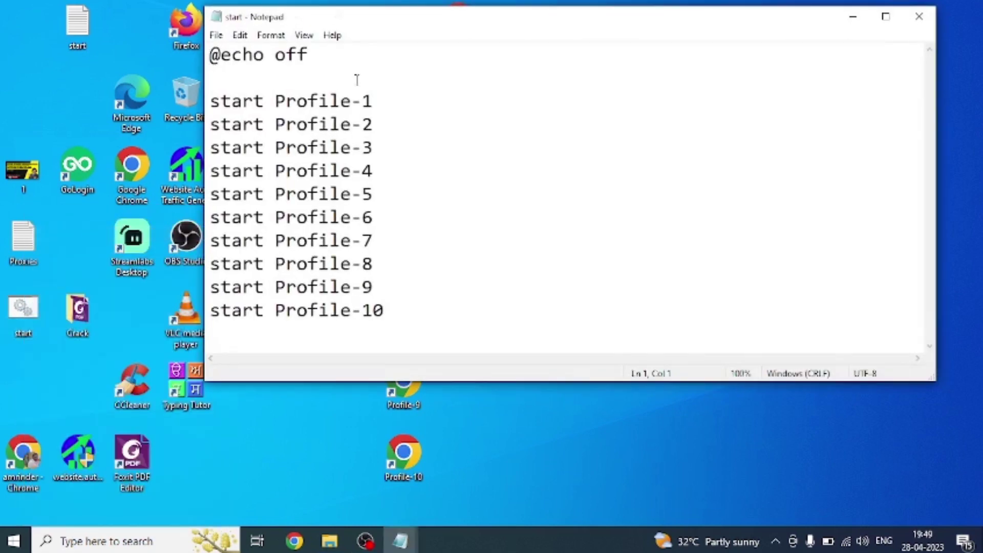
drag(210, 53, 384, 333)
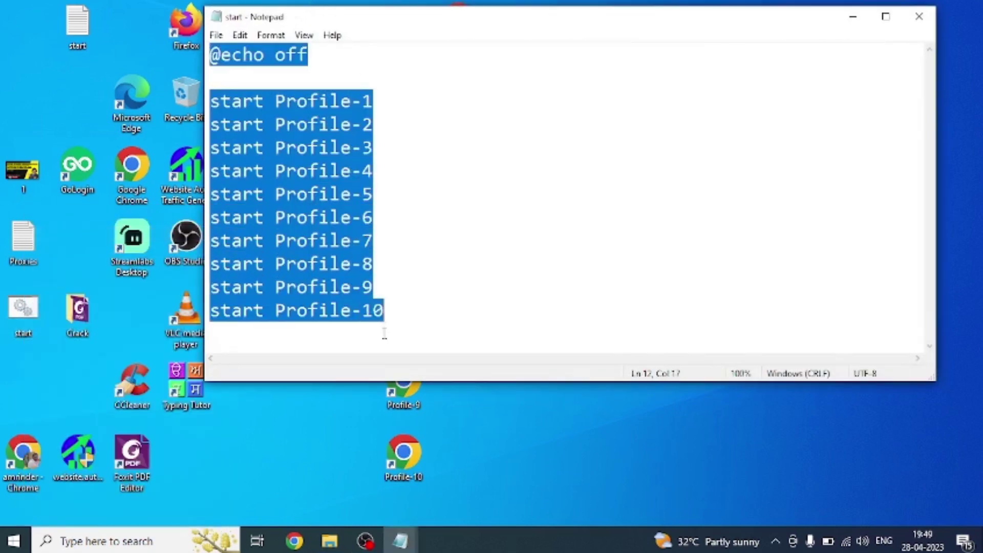
right_click(291, 197)
click(318, 237)
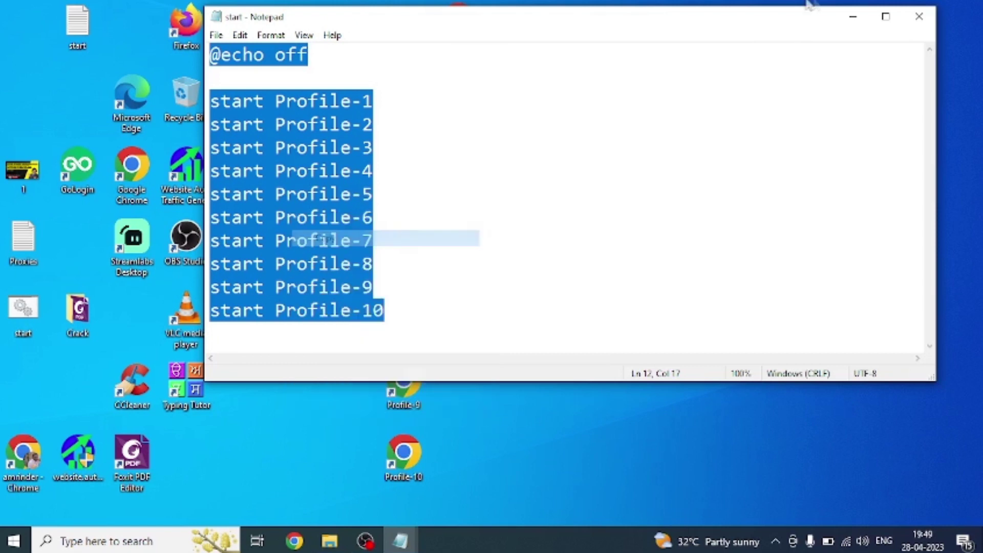
click(852, 18)
right_click(261, 95)
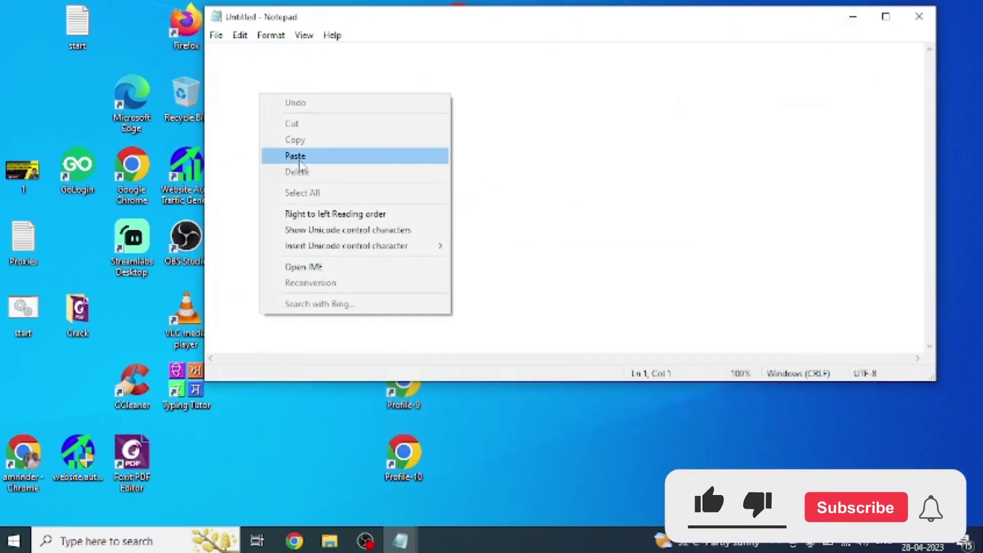
click(305, 156)
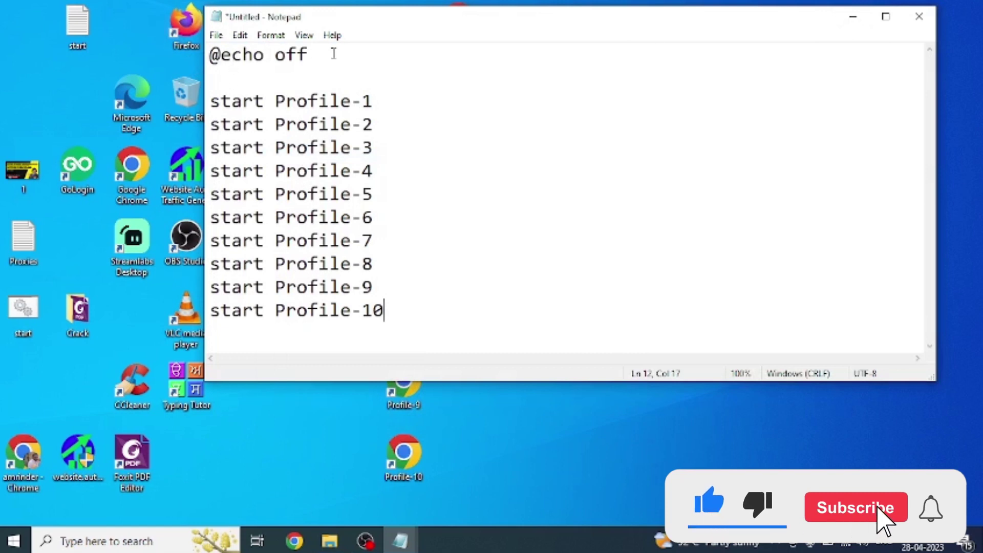
drag(263, 100, 373, 102)
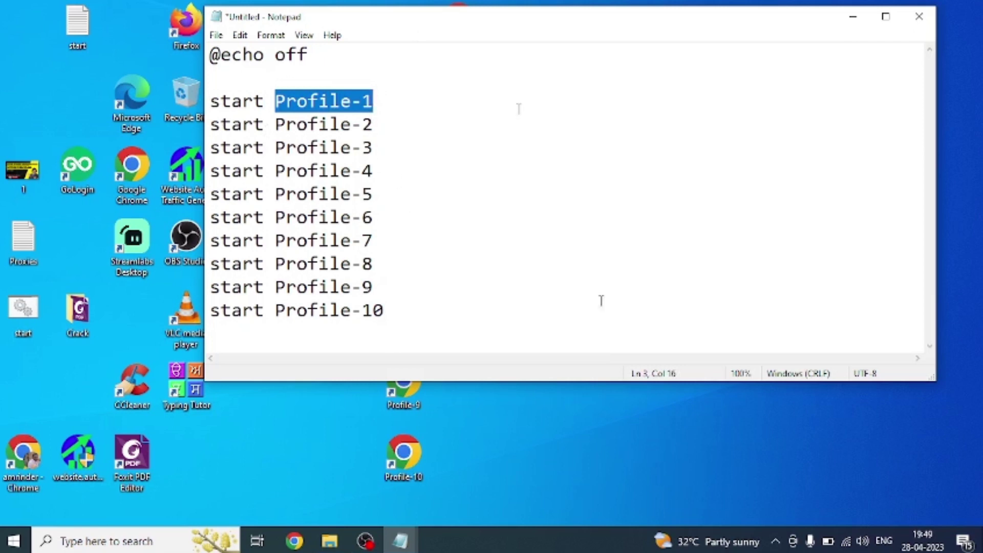
Save the script in Documents as runprofile.cmd with the All Files type and close Notepad
click(217, 35)
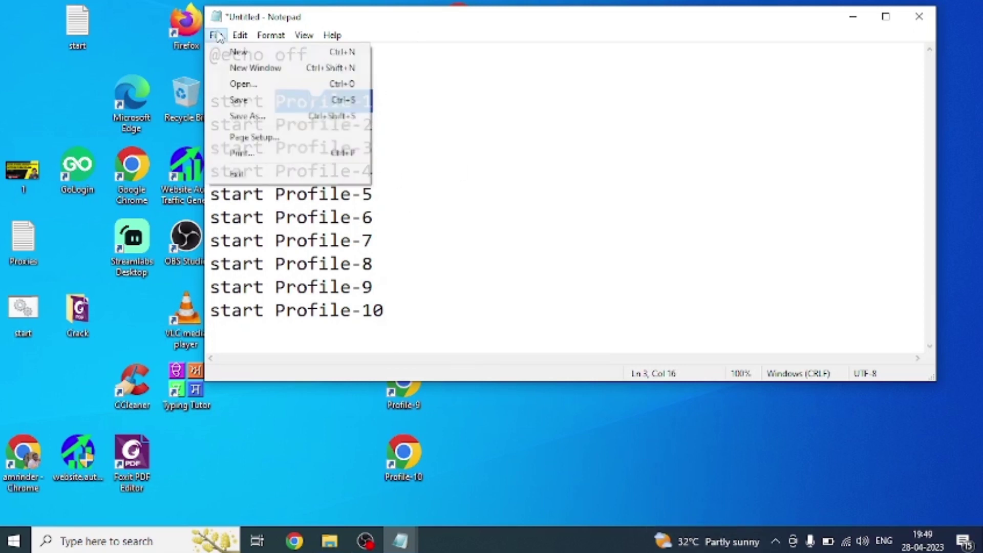
click(240, 116)
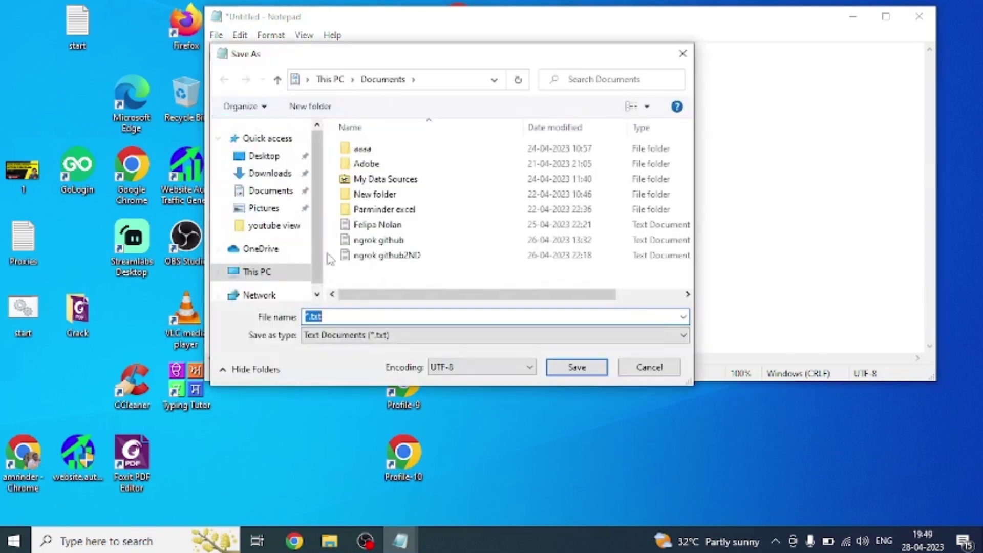
text(runprofile.cmd)
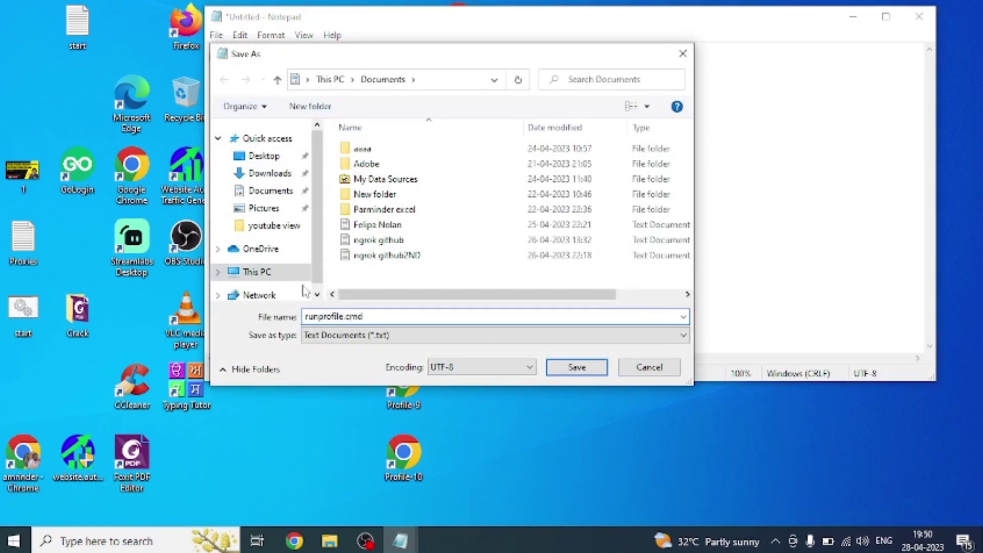
drag(363, 317, 349, 318)
click(354, 336)
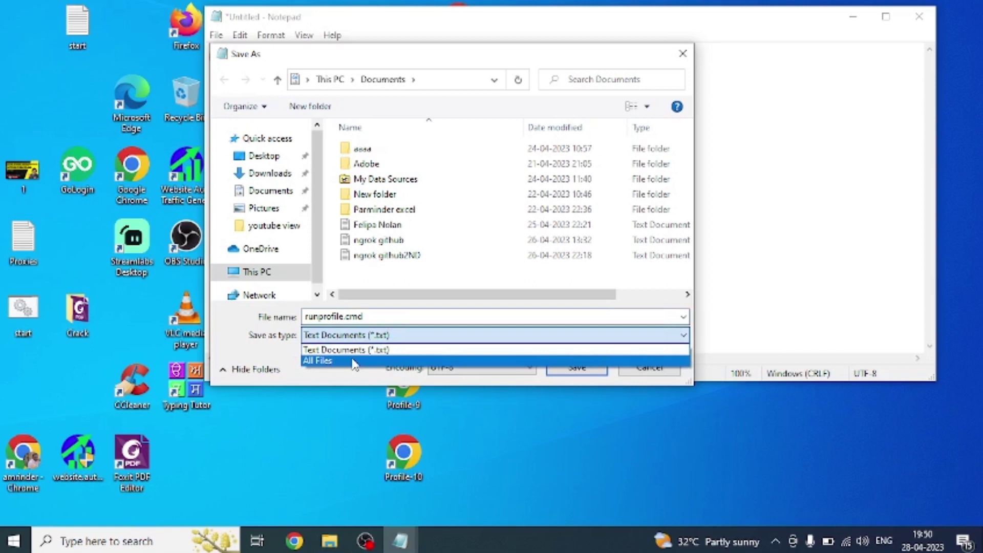
click(354, 361)
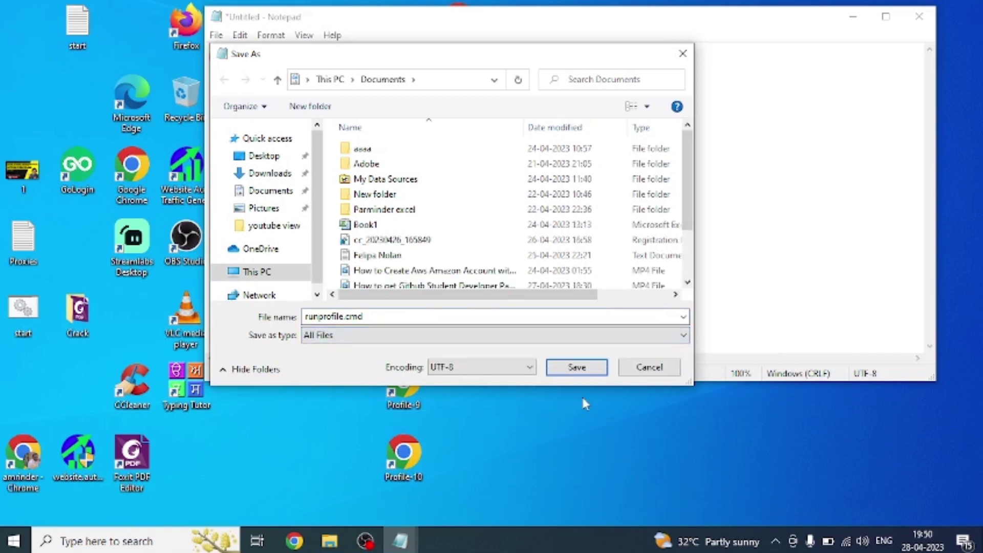
click(576, 372)
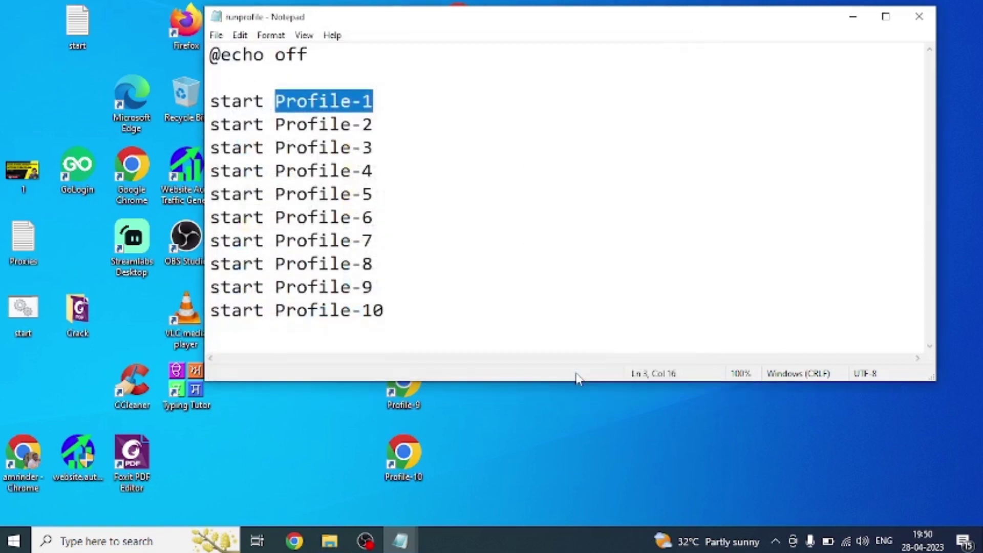
click(919, 17)
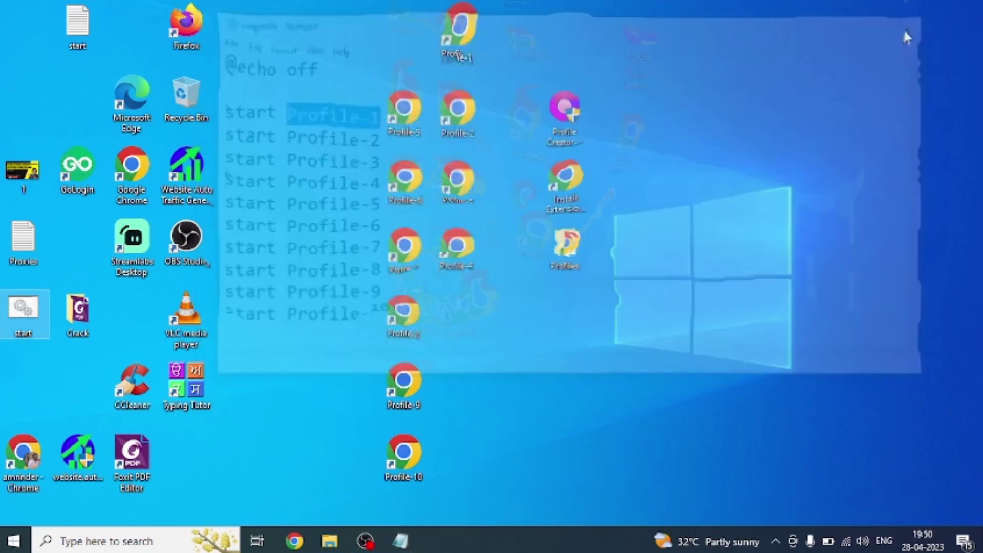
Move the runprofile file from the Documents folder to the desktop and place it below the Profiles folder
right_click(751, 163)
click(329, 541)
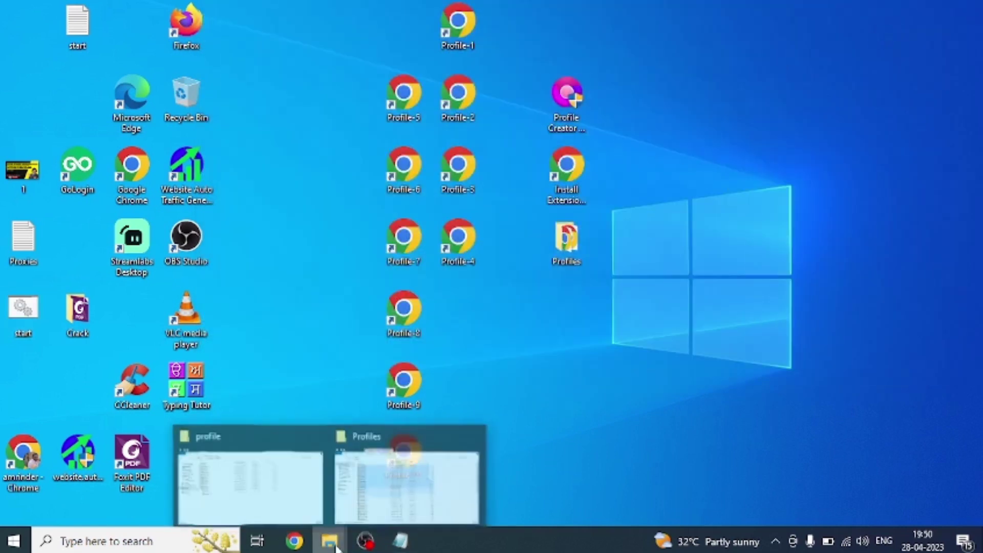
click(264, 491)
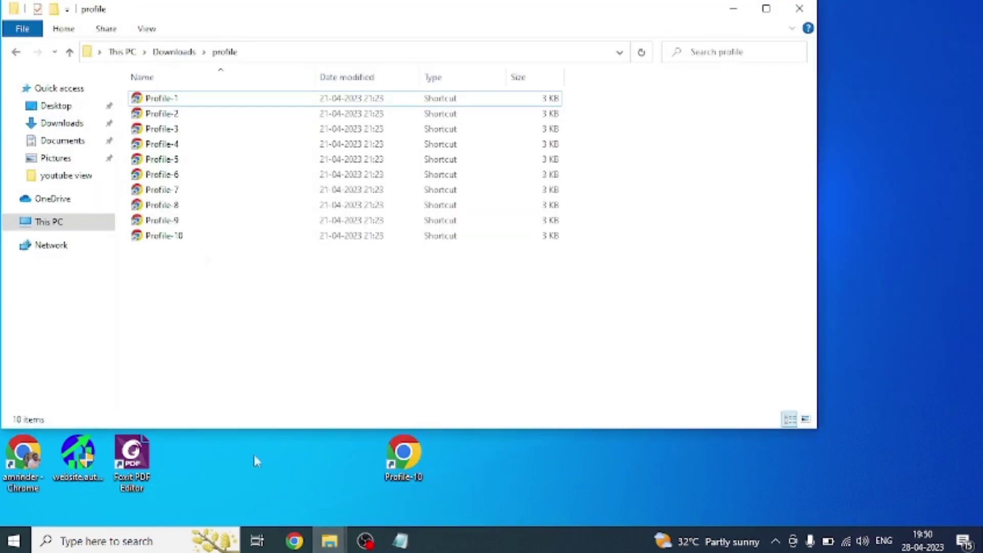
click(67, 143)
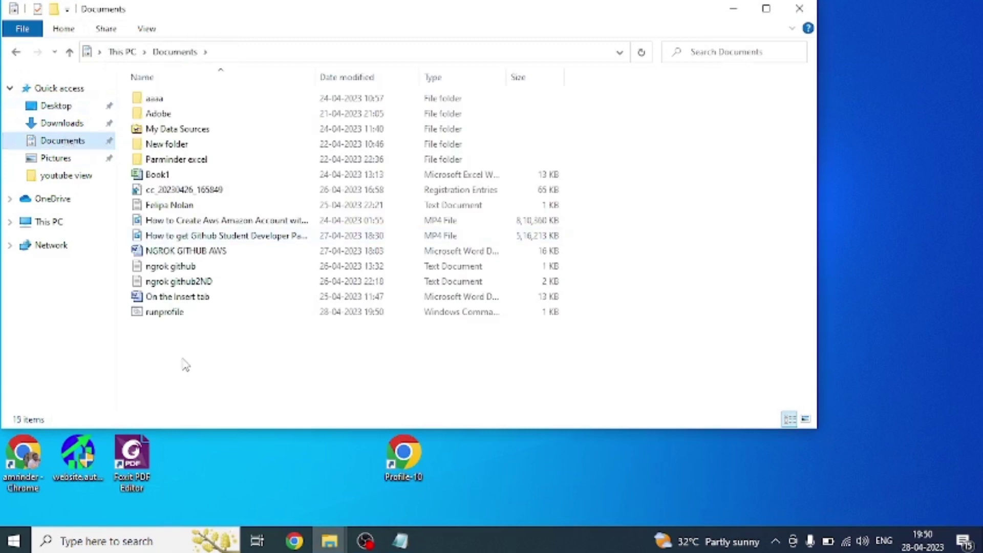
click(175, 322)
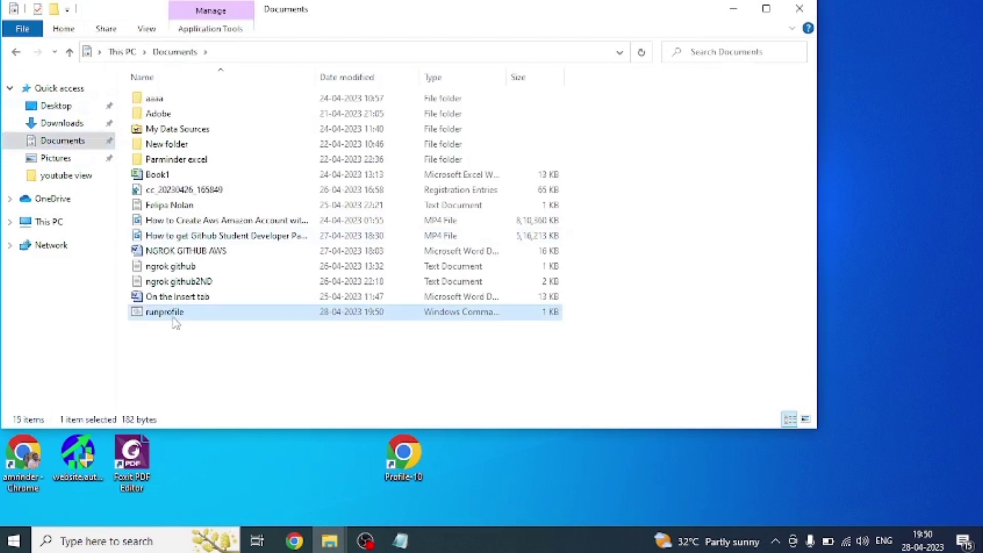
drag(176, 324, 928, 221)
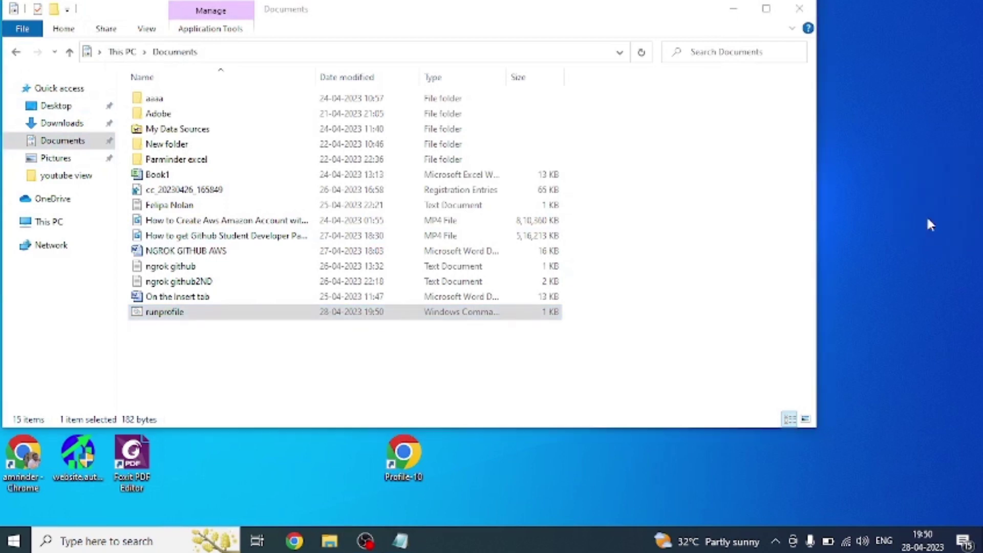
click(731, 11)
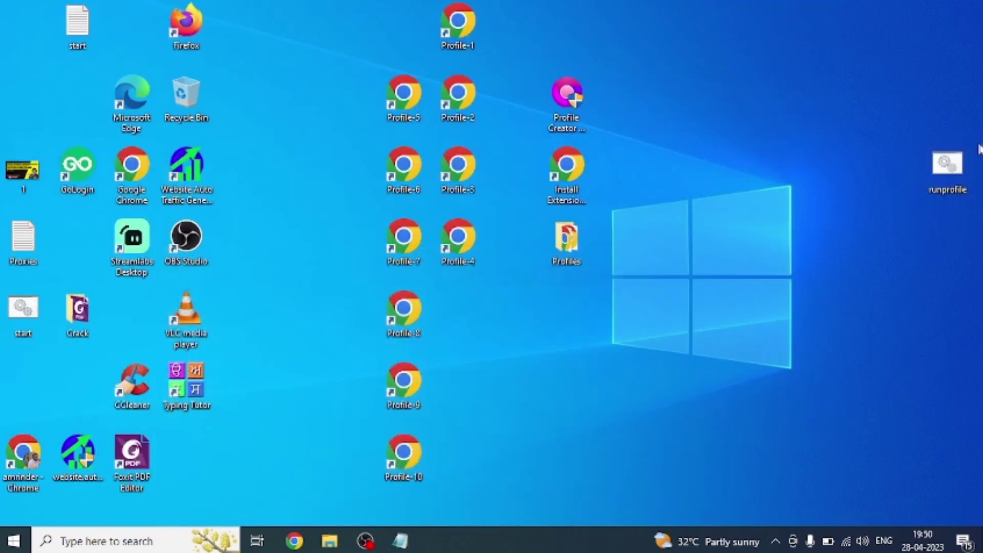
drag(947, 165, 583, 304)
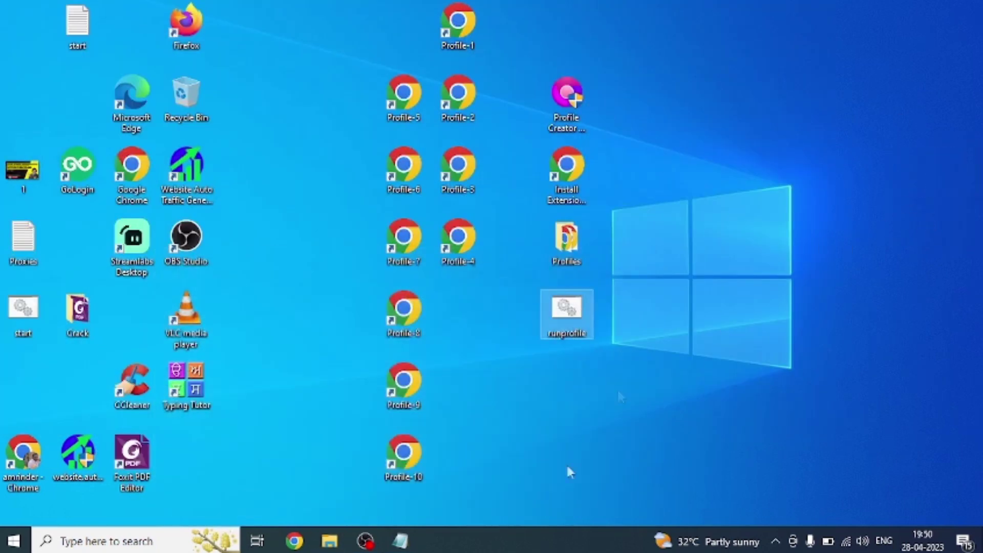
Run the runprofile script to launch the ten Chrome profiles and close the profile windows one by one
double_click(569, 309)
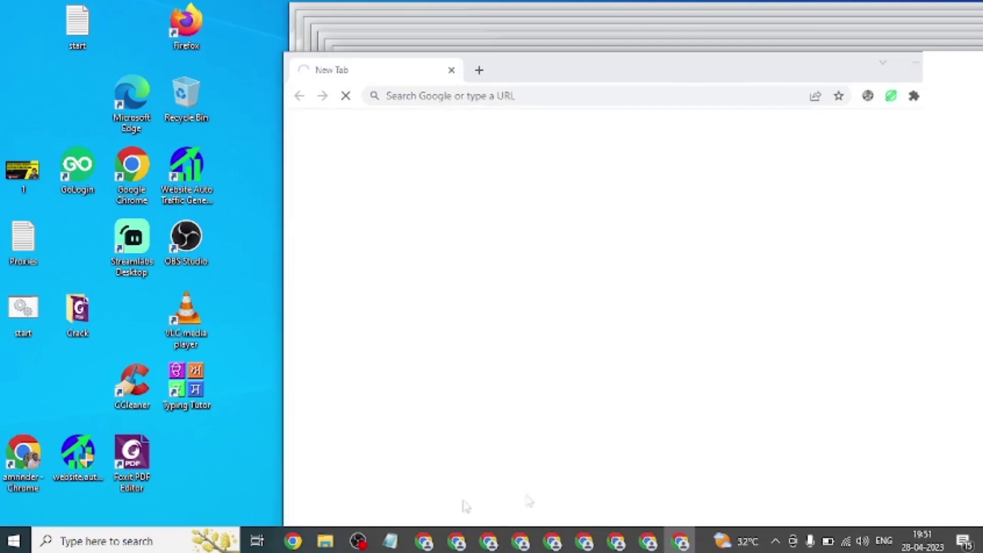
mouse_move(424, 541)
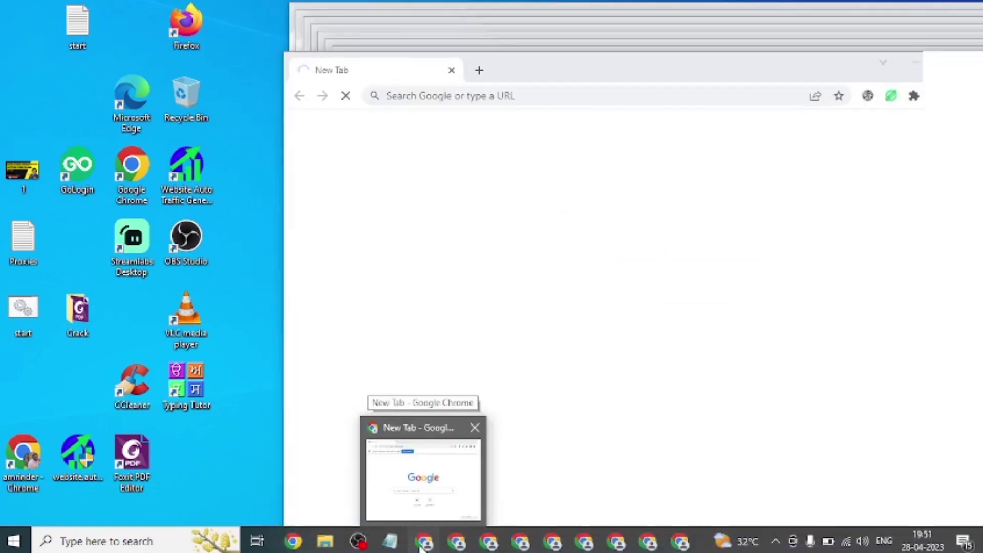
click(486, 428)
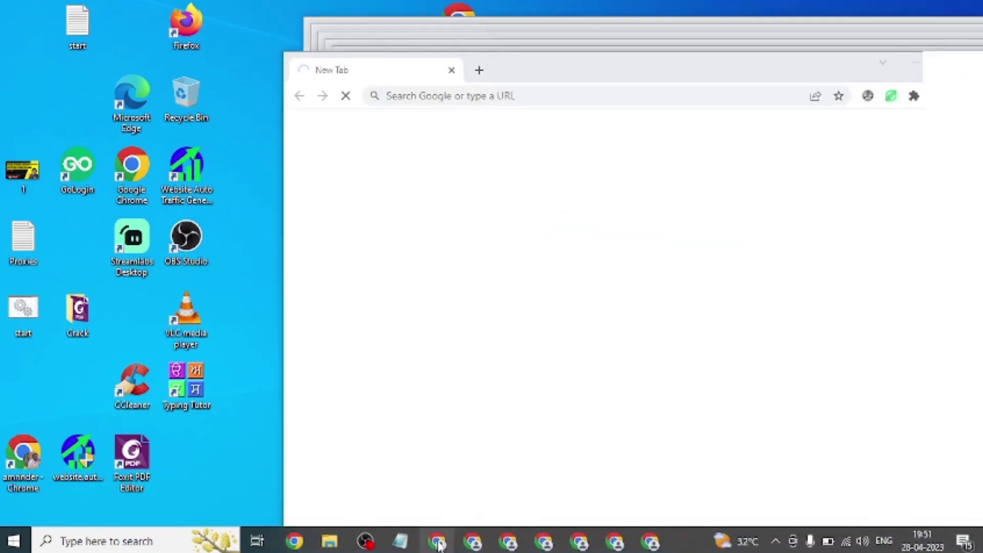
mouse_move(439, 544)
click(487, 428)
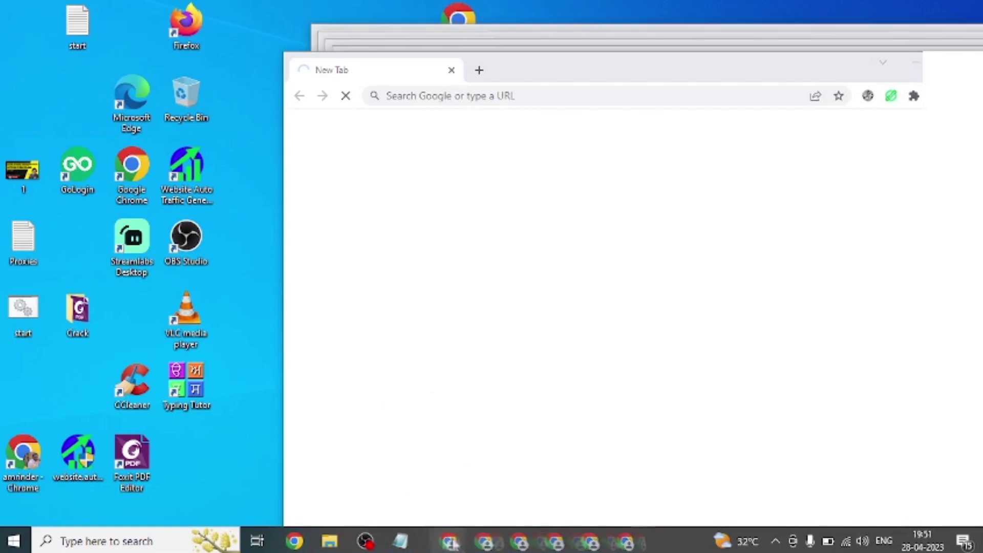
mouse_move(438, 543)
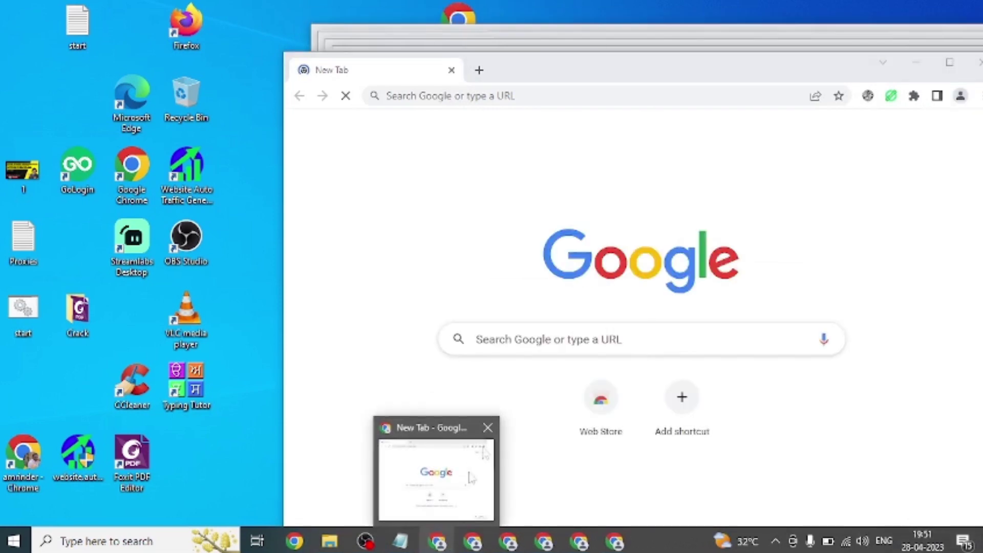
click(488, 430)
mouse_move(438, 542)
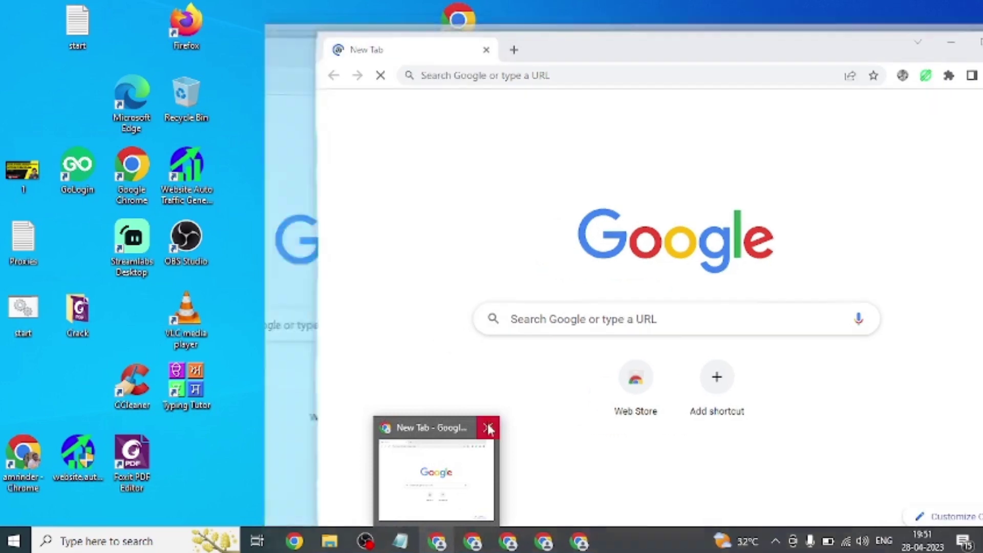
click(489, 427)
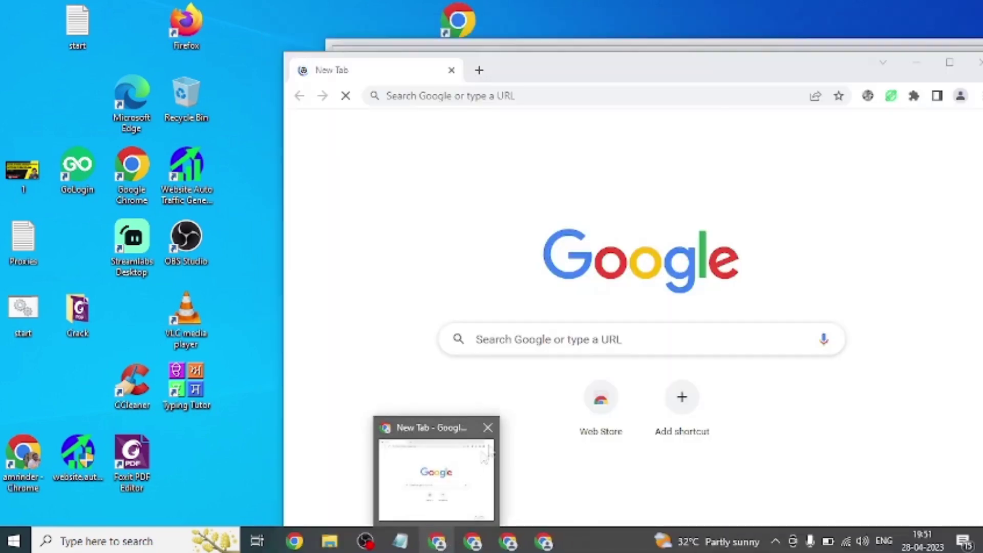
click(488, 428)
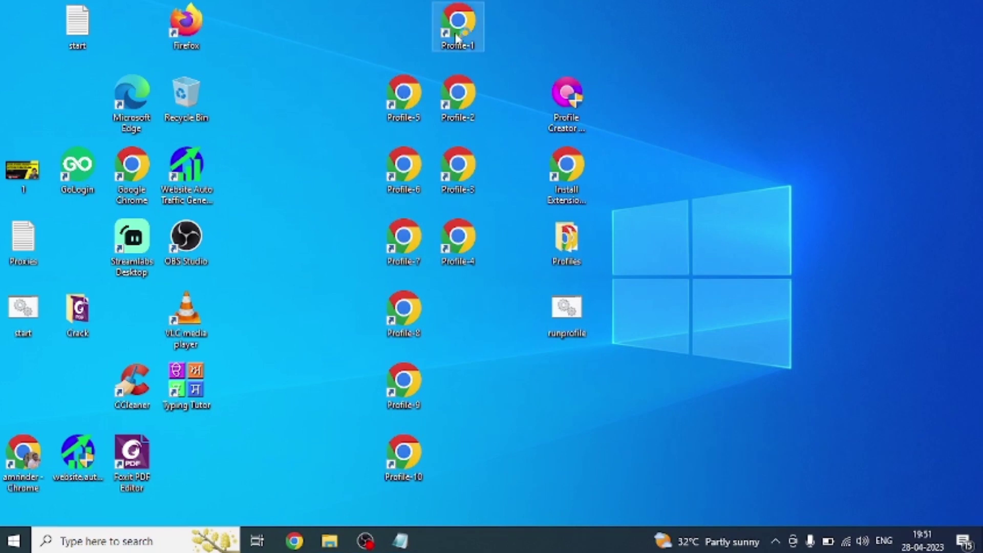
Open the Profile-1 shortcut, accept Chrome's default-browser offer and close the Windows Settings window
double_click(457, 26)
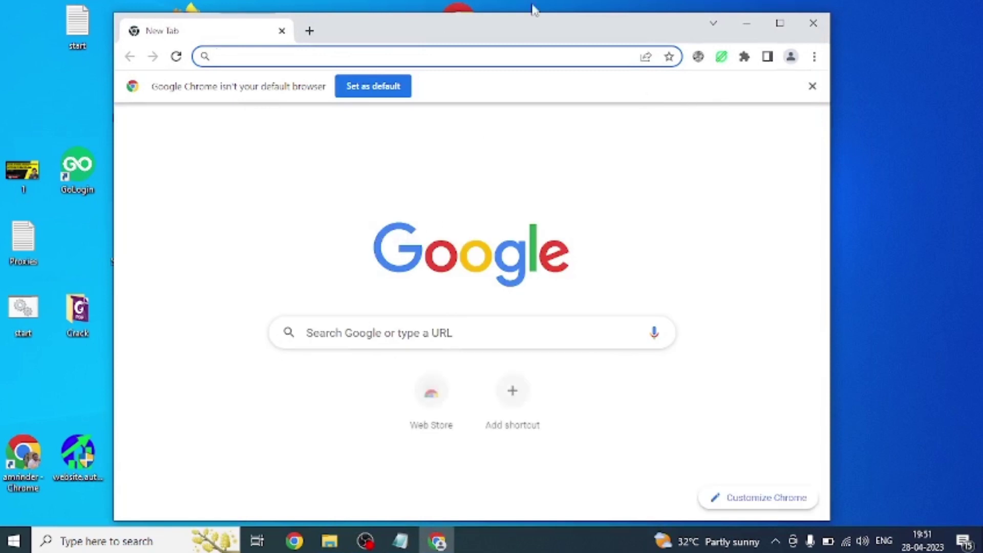
click(361, 93)
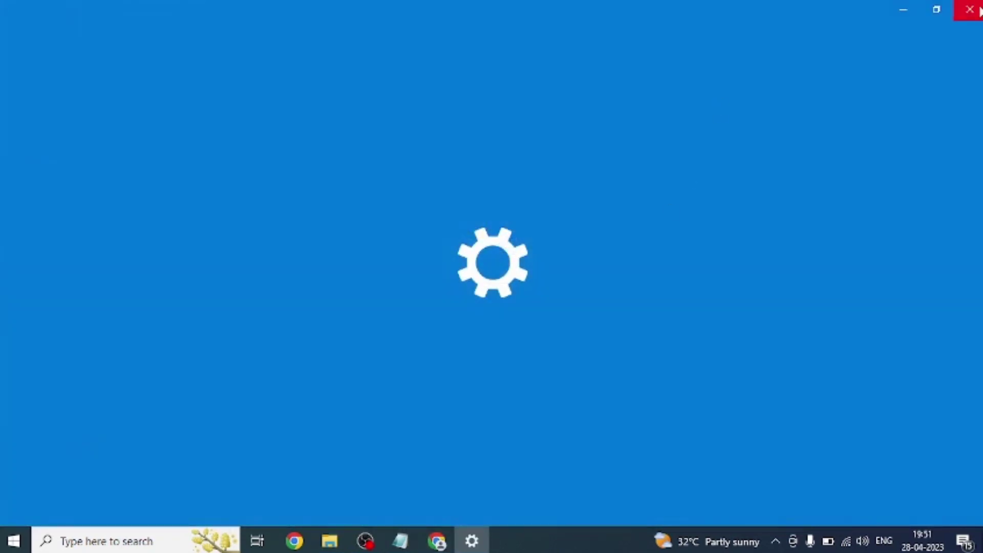
click(977, 10)
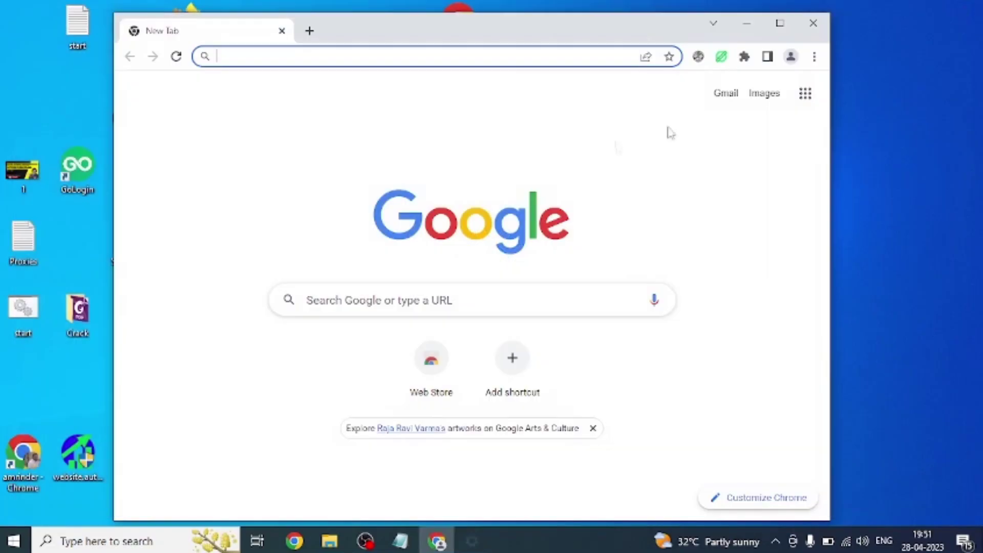
Pin Always active Window, Auto HD/4k/8k for YouTube, Browser Fingerprint Protector, Fingerprint Spoofing, Random User-Agent (Switcher), Spoof Timezone and WebRTC Leak Shield in Profile-1
click(743, 59)
click(710, 162)
click(710, 190)
click(710, 249)
click(710, 278)
click(710, 336)
click(710, 365)
click(710, 394)
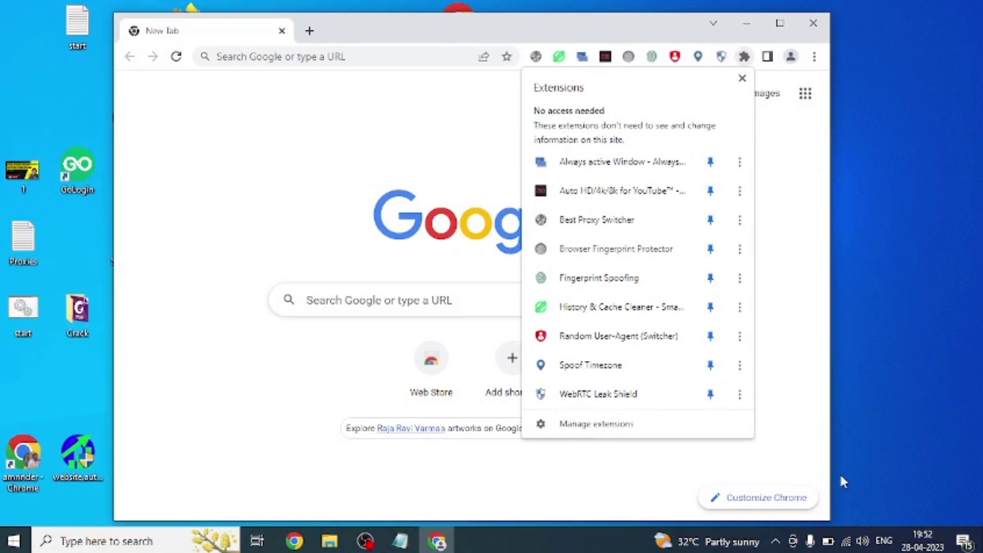
Select the United Kingdom, London premium VPN proxy in Best Proxy Switcher for Profile-1
click(464, 23)
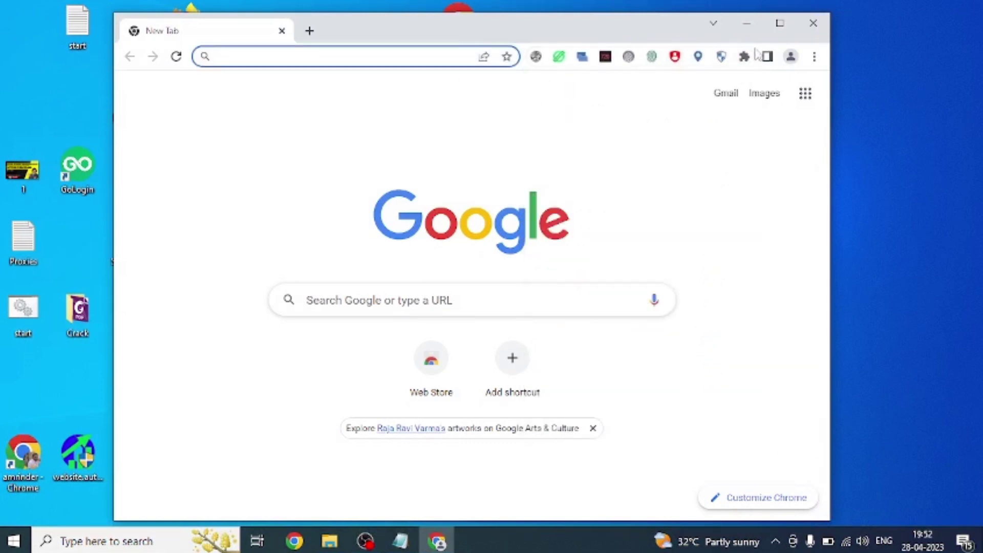
click(536, 57)
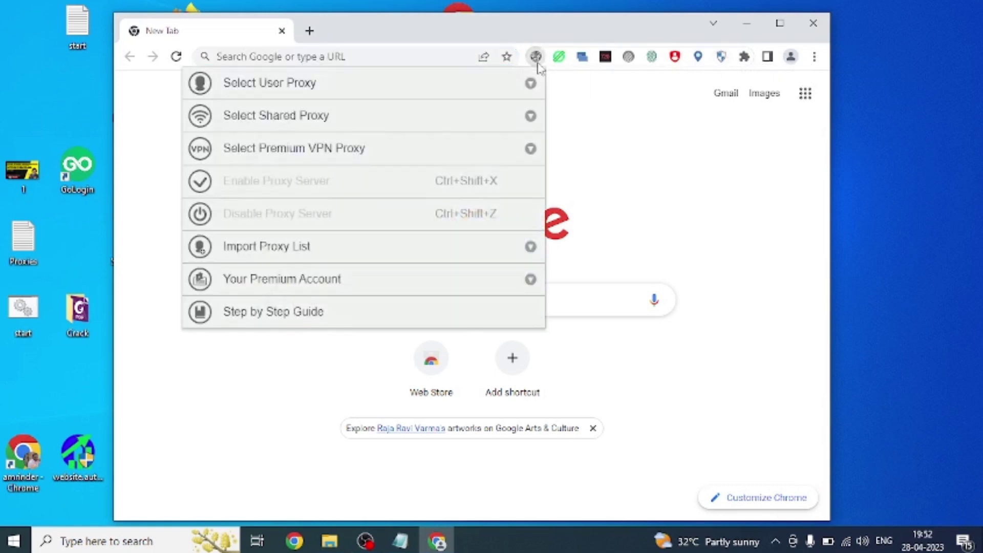
click(439, 146)
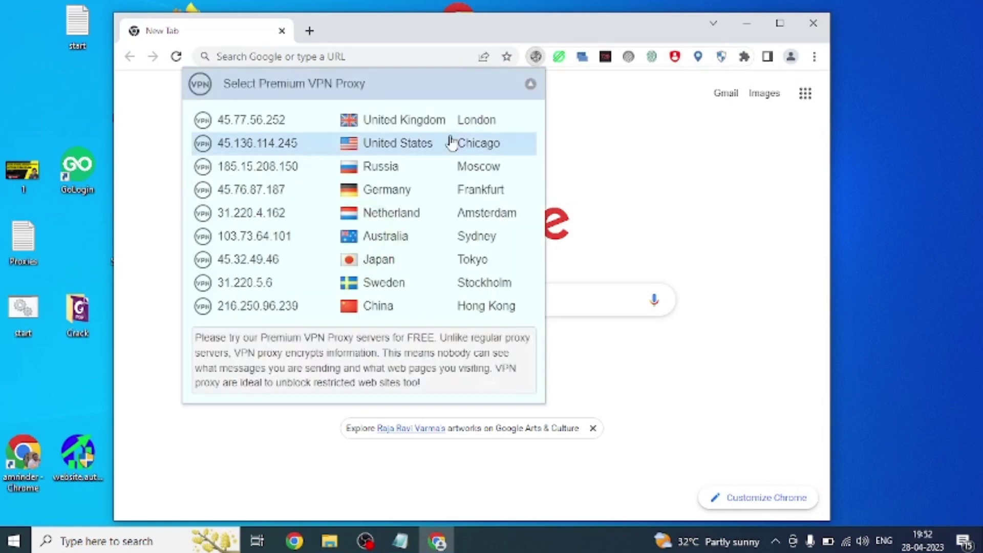
click(398, 125)
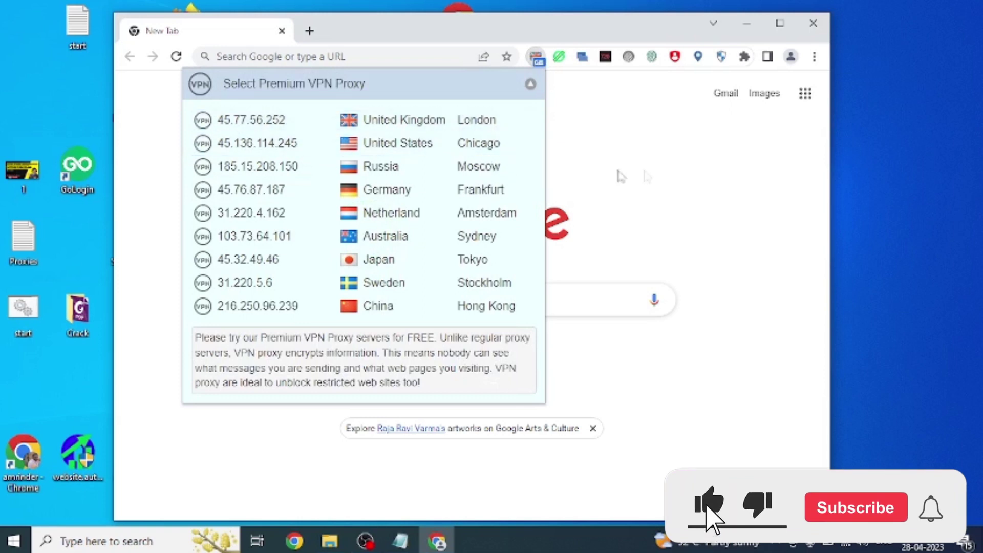
click(818, 187)
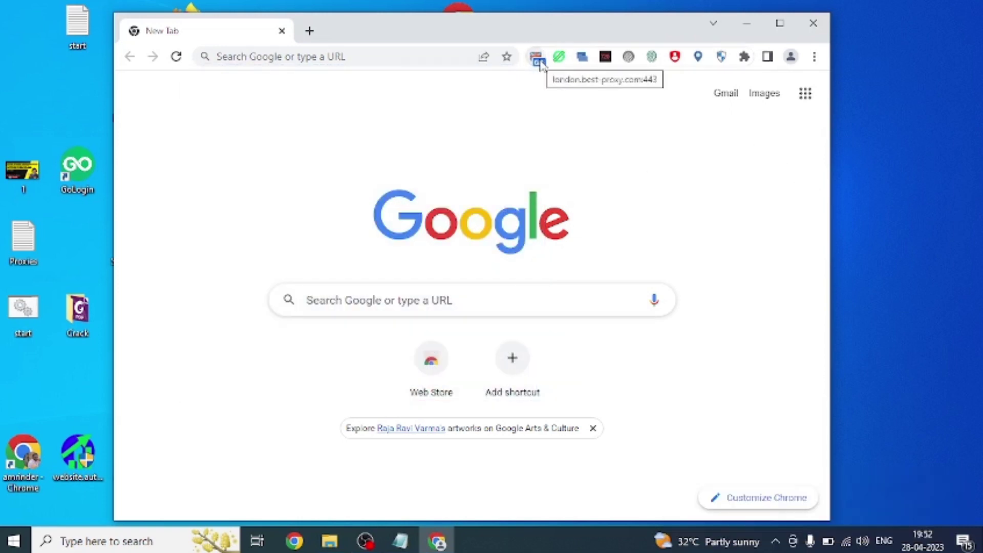
Open ip-score.com in a maximized window and check the IP score and the reason for its point deduction
click(370, 59)
text(ip-s)
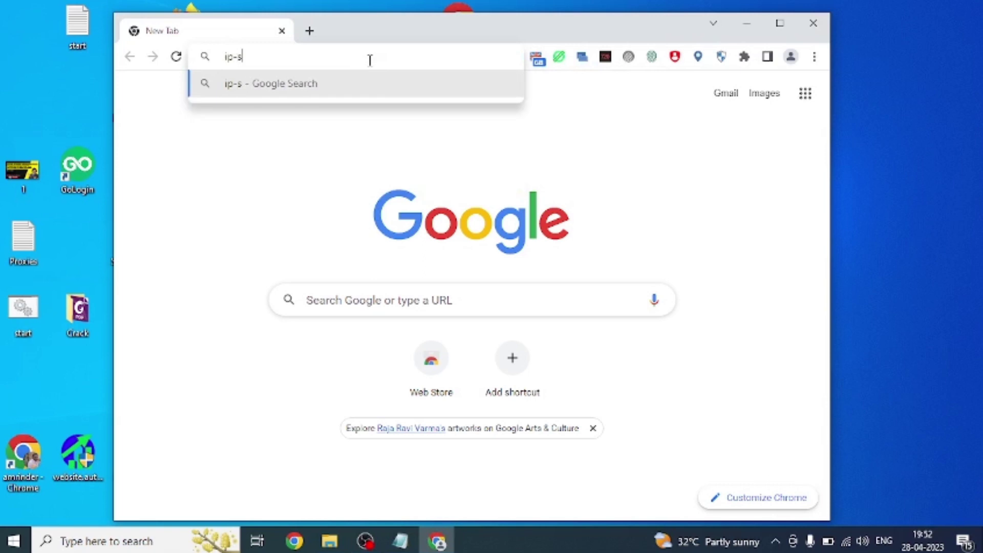
text(core.com)
key(Return)
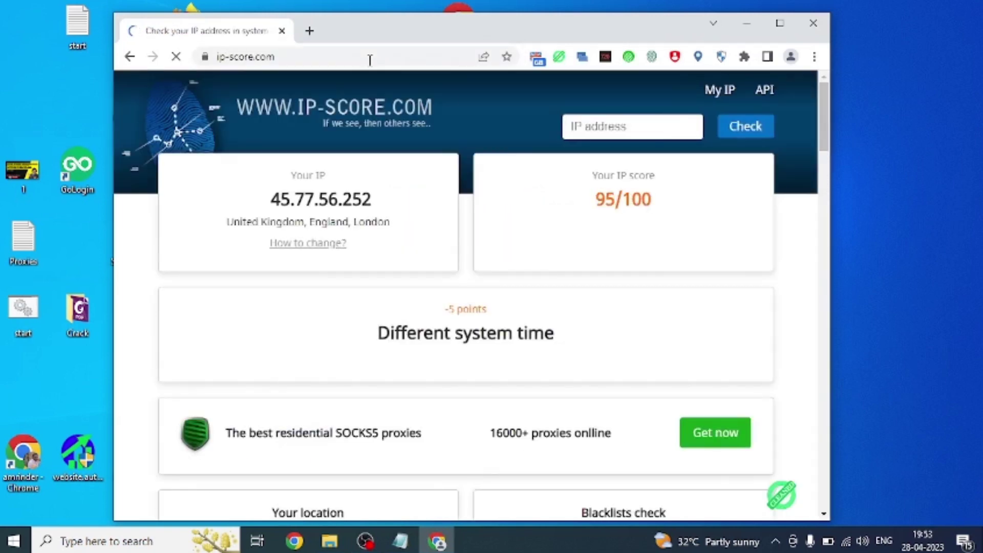
click(780, 23)
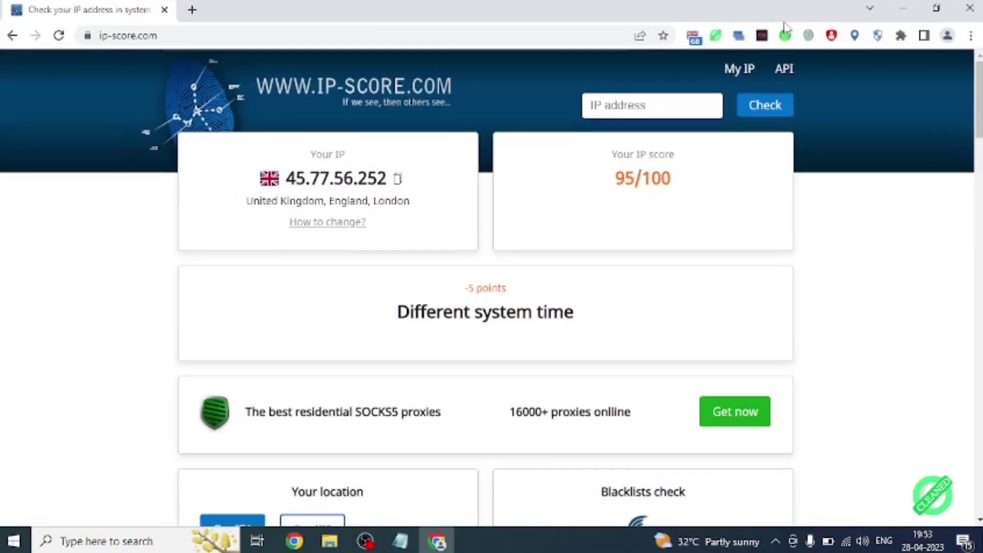
drag(613, 178, 704, 189)
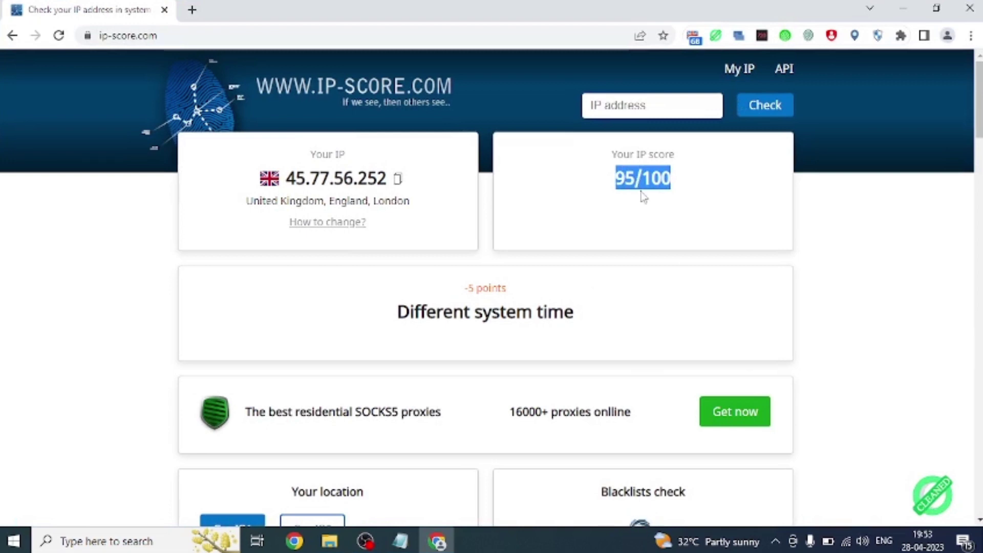
drag(393, 318, 594, 320)
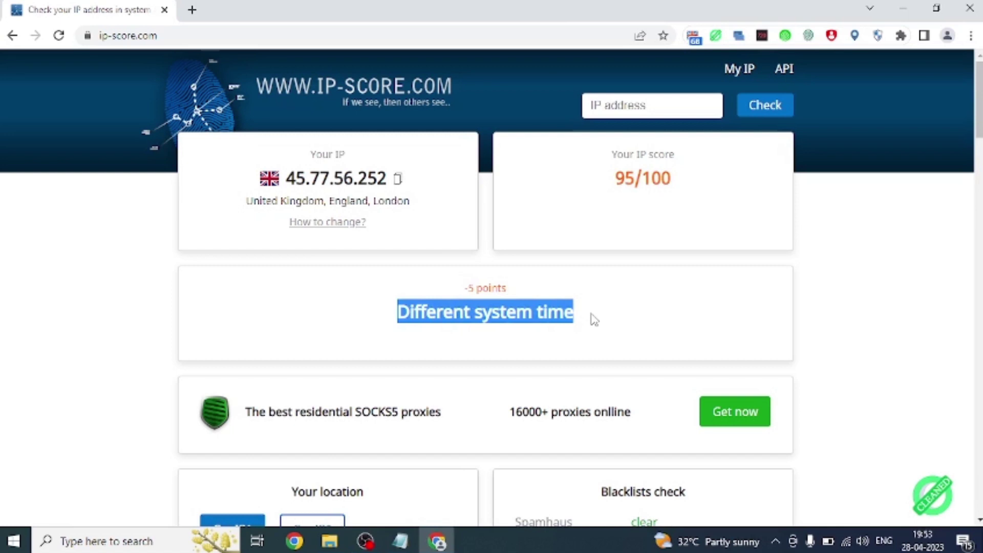